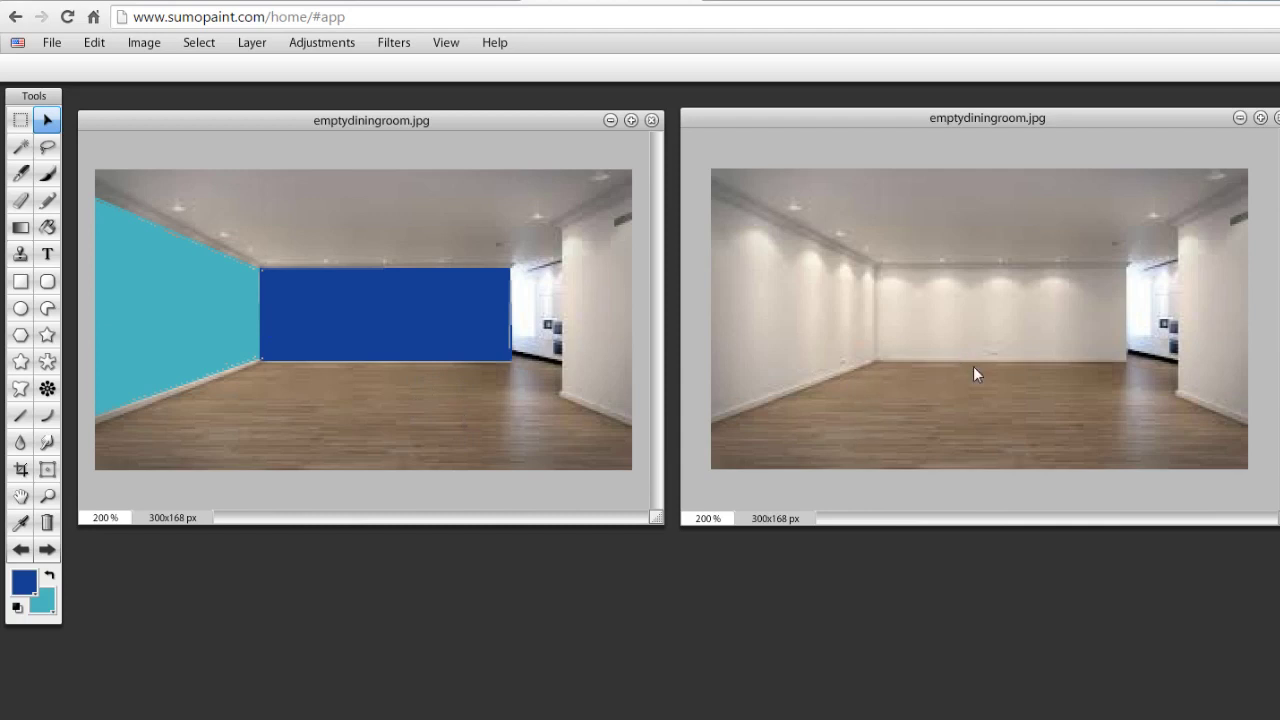
# Close the painted test copy and open the emptydiningroom photo from the computer
pyautogui.click(651, 121)
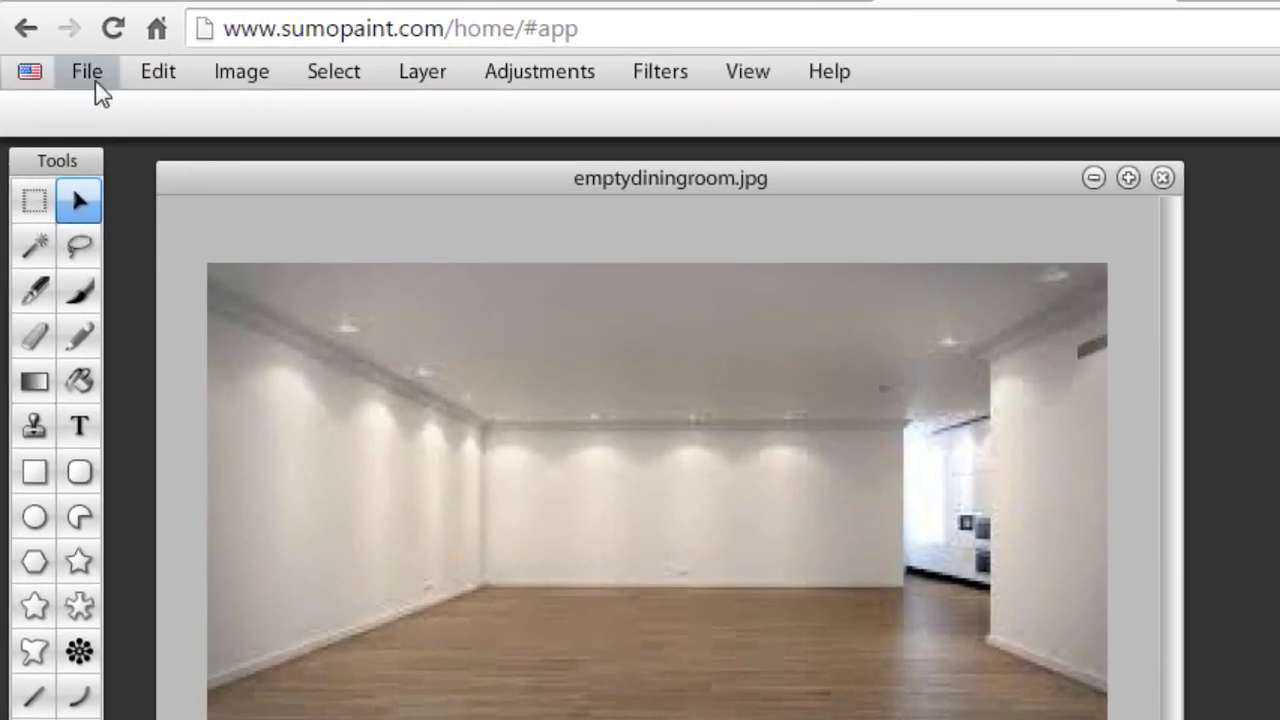
pyautogui.click(85, 76)
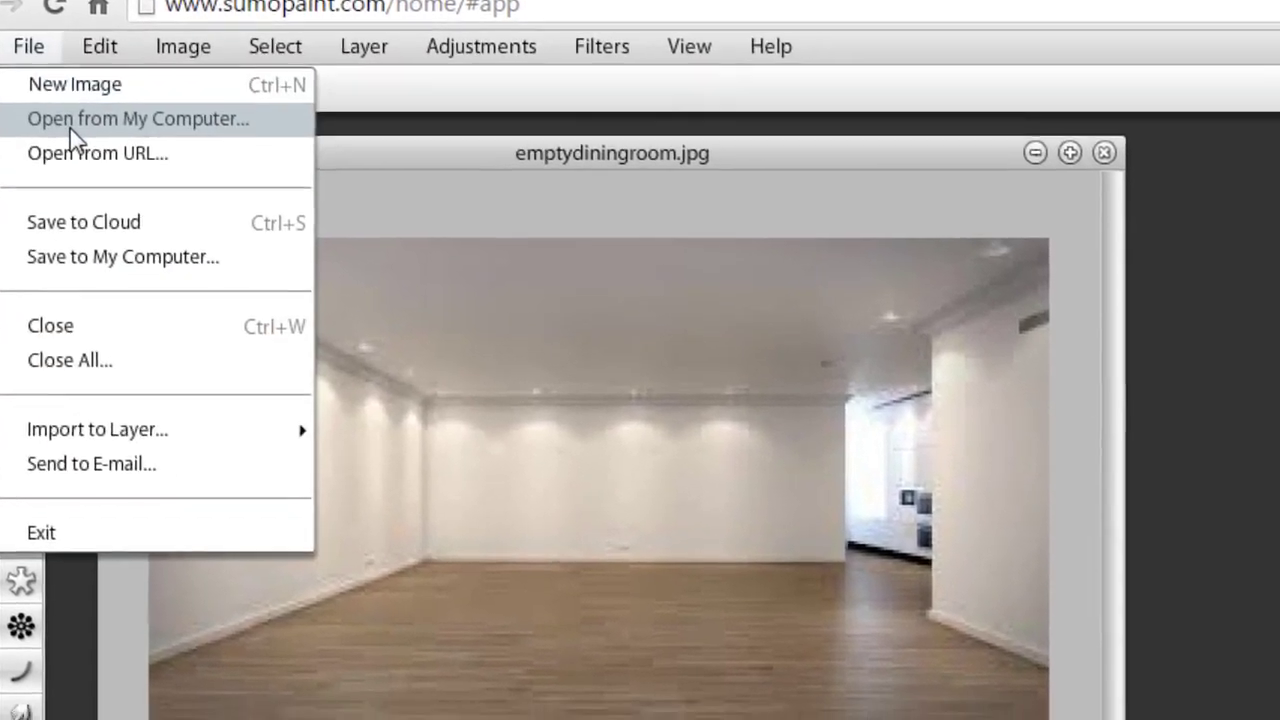
pyautogui.click(125, 150)
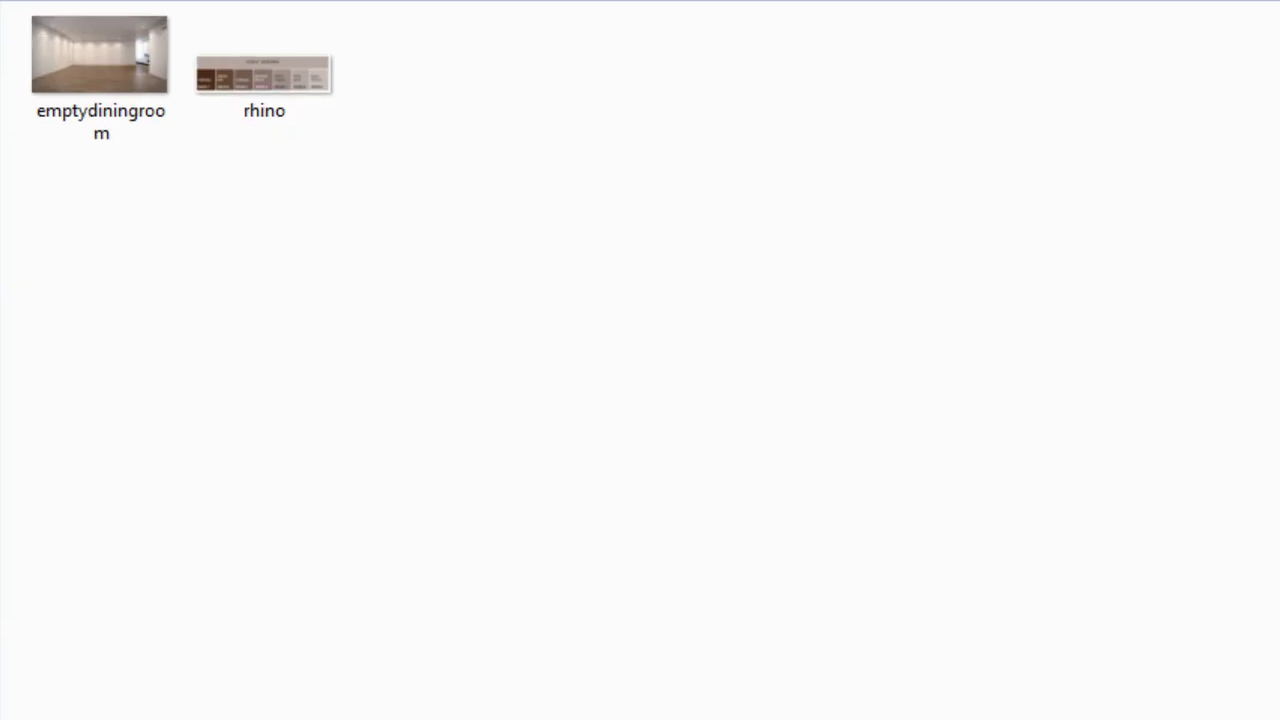
pyautogui.click(86, 106)
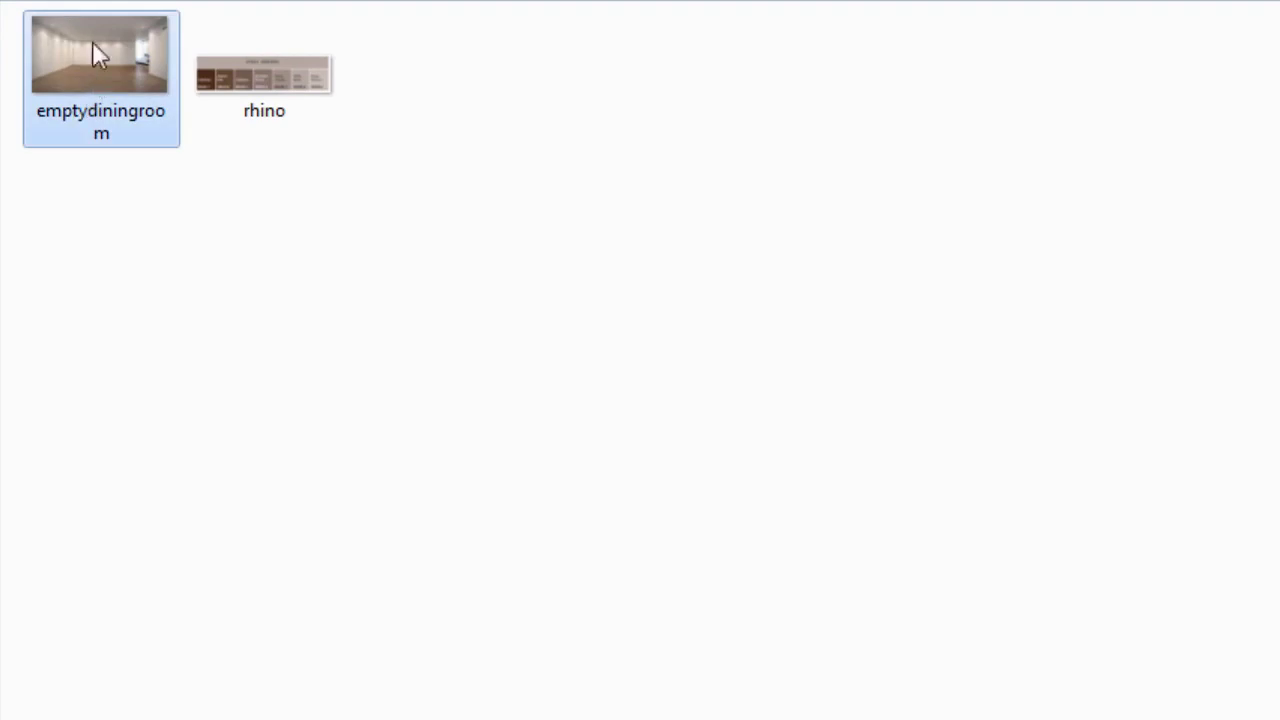
pyautogui.press('Return')
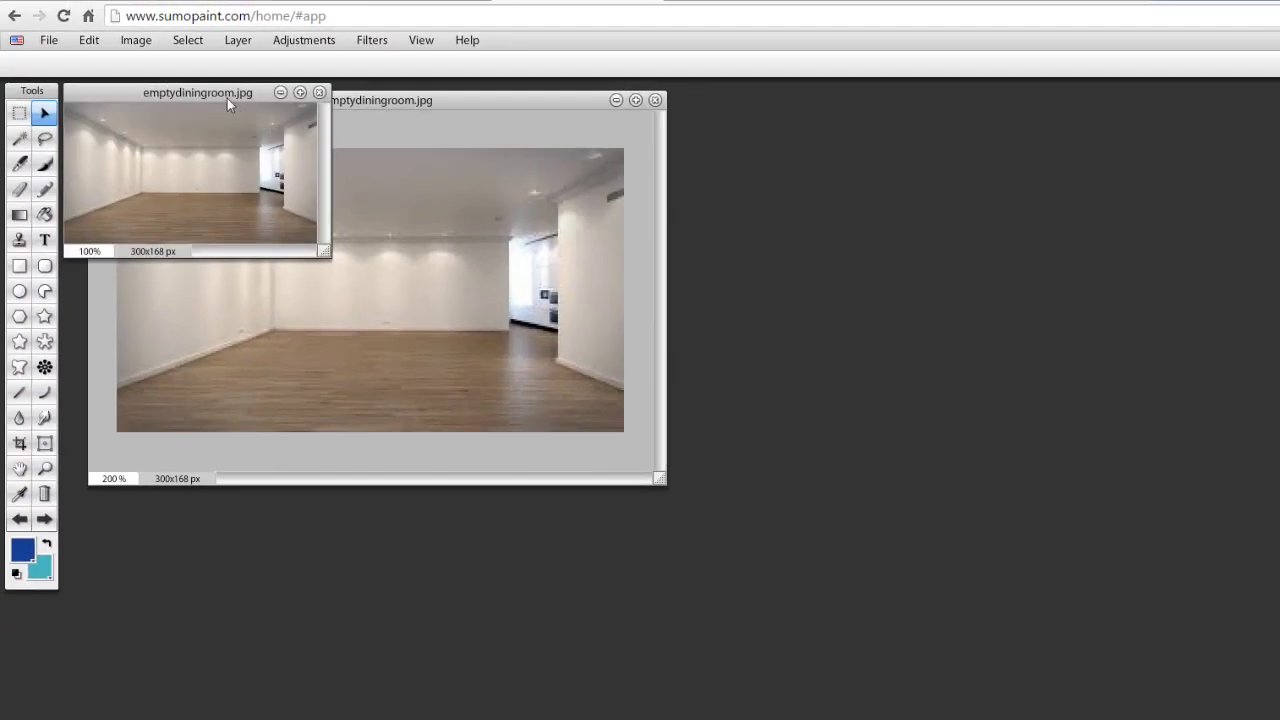
# Place the new photo window beside the original, enlarge it, and zoom in twice
pyautogui.moveTo(227, 98); pyautogui.dragTo(833, 100)
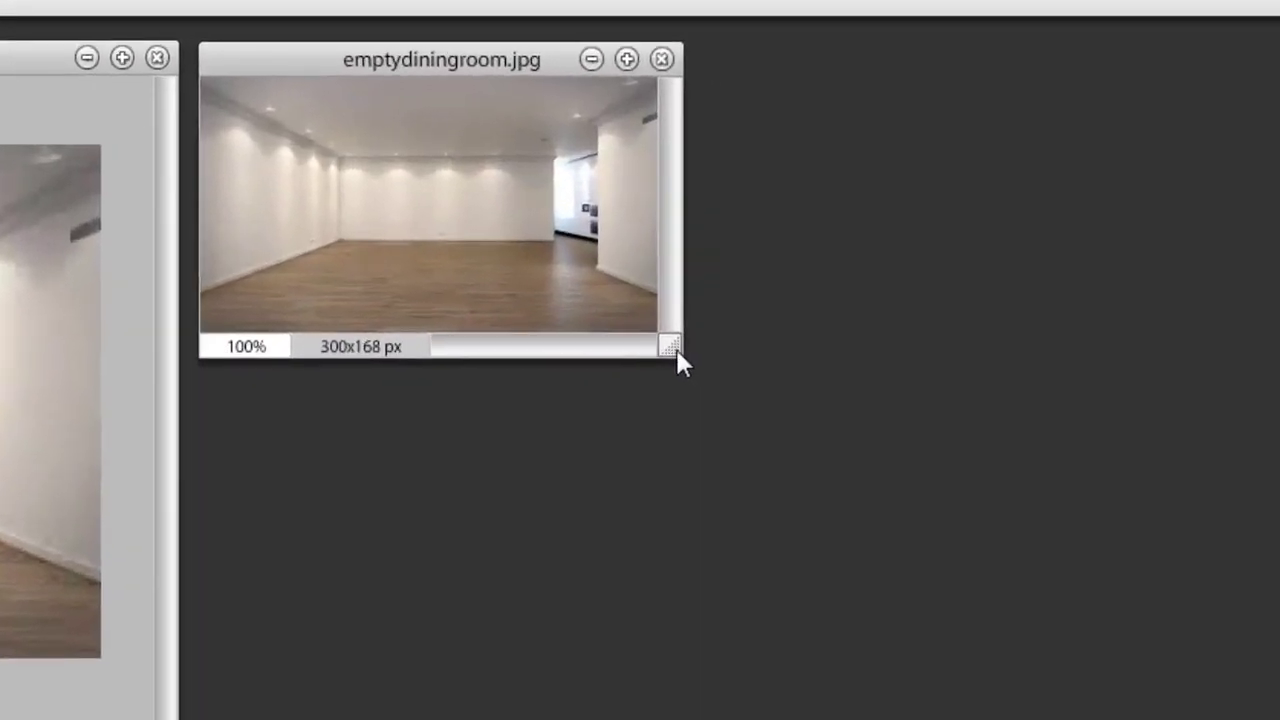
pyautogui.moveTo(675, 346); pyautogui.dragTo(1279, 719)
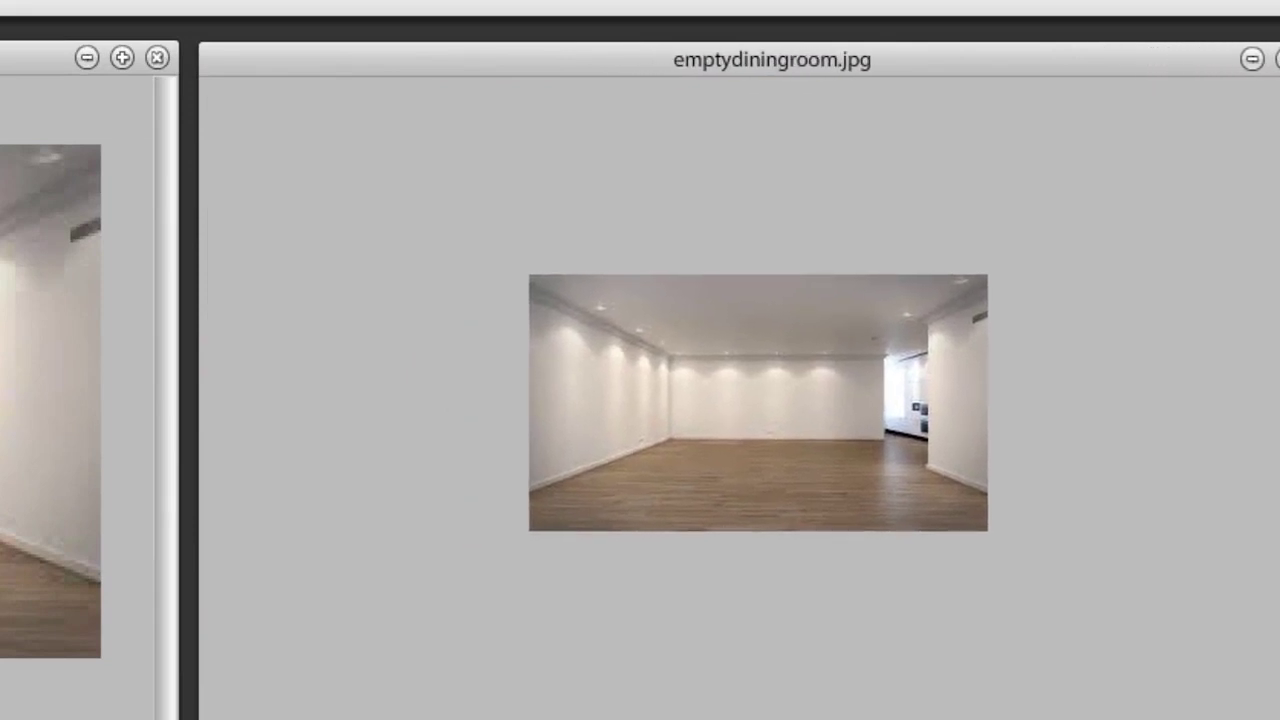
pyautogui.hotkey('ctrl', '+')
pyautogui.hotkey('ctrl', '+')
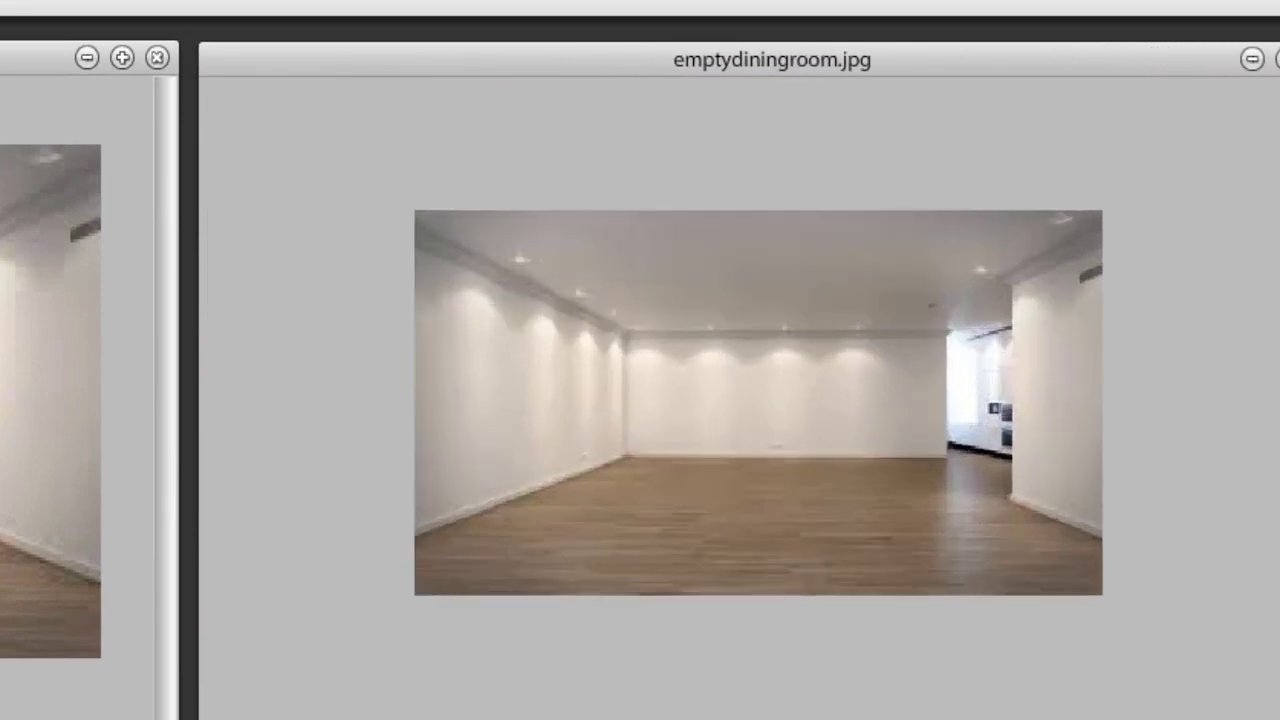
pyautogui.hotkey('ctrl', '+')
pyautogui.hotkey('ctrl', '+')
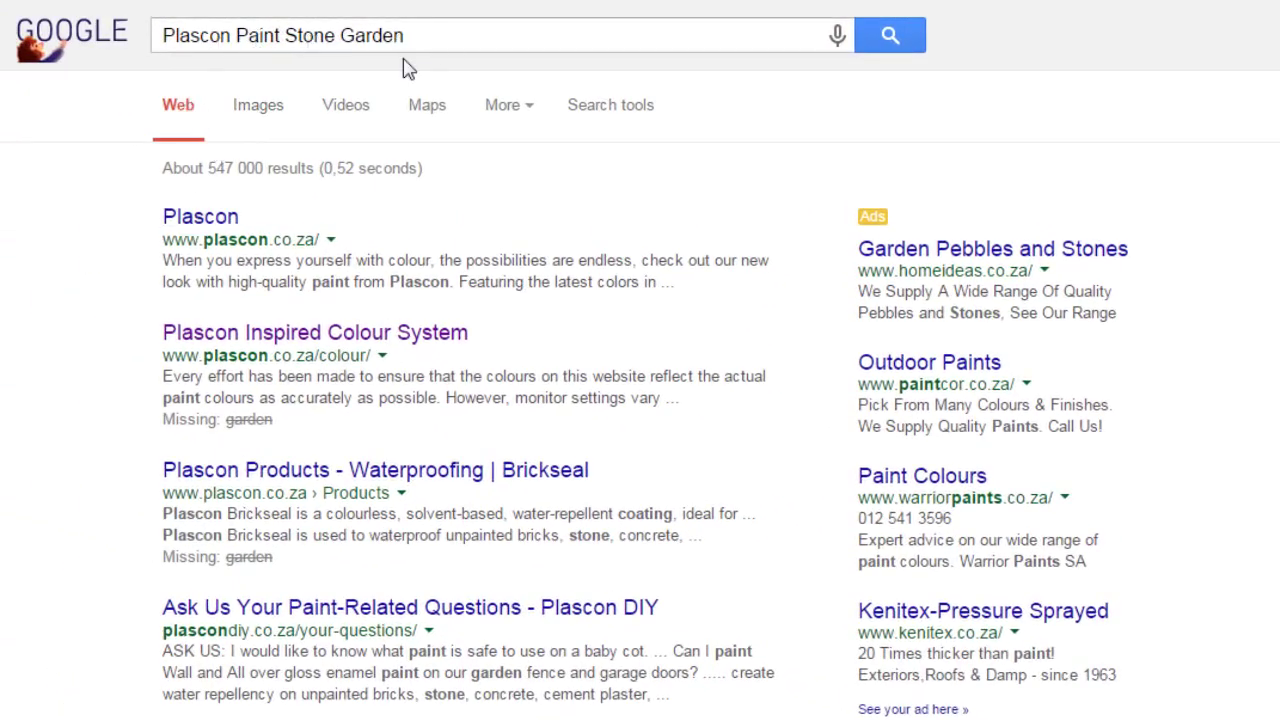
# Open the Encycolorpedia Stone Garden result in a new tab
pyautogui.scroll(-3, 103, 586)
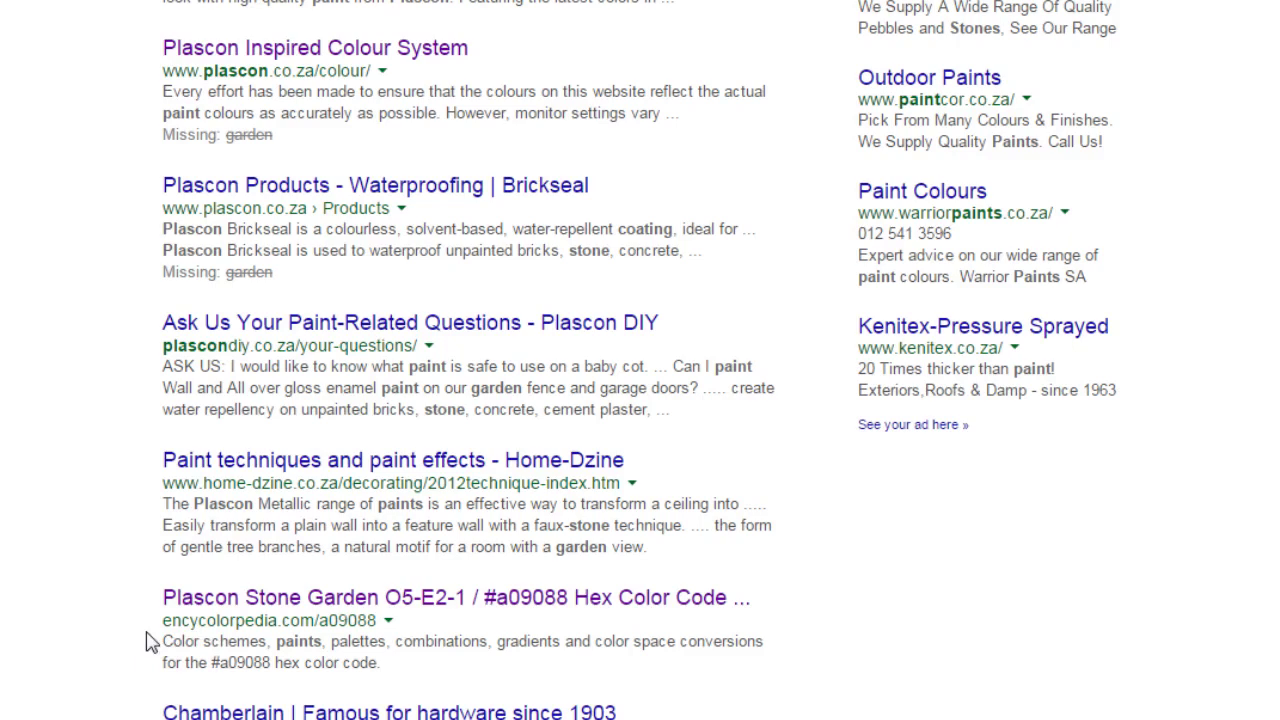
pyautogui.rightClick(287, 610)
pyautogui.click(310, 617)
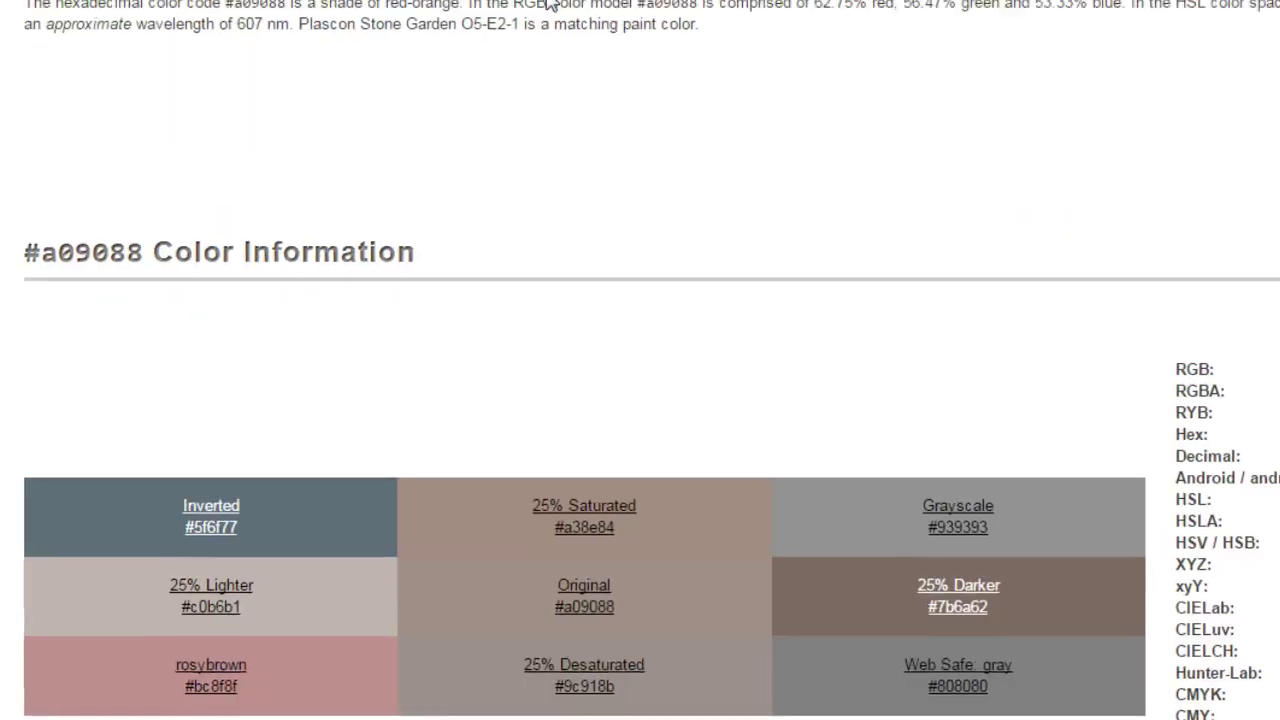
# Select and copy the hex code a09088
pyautogui.scroll(5, 788, 74)
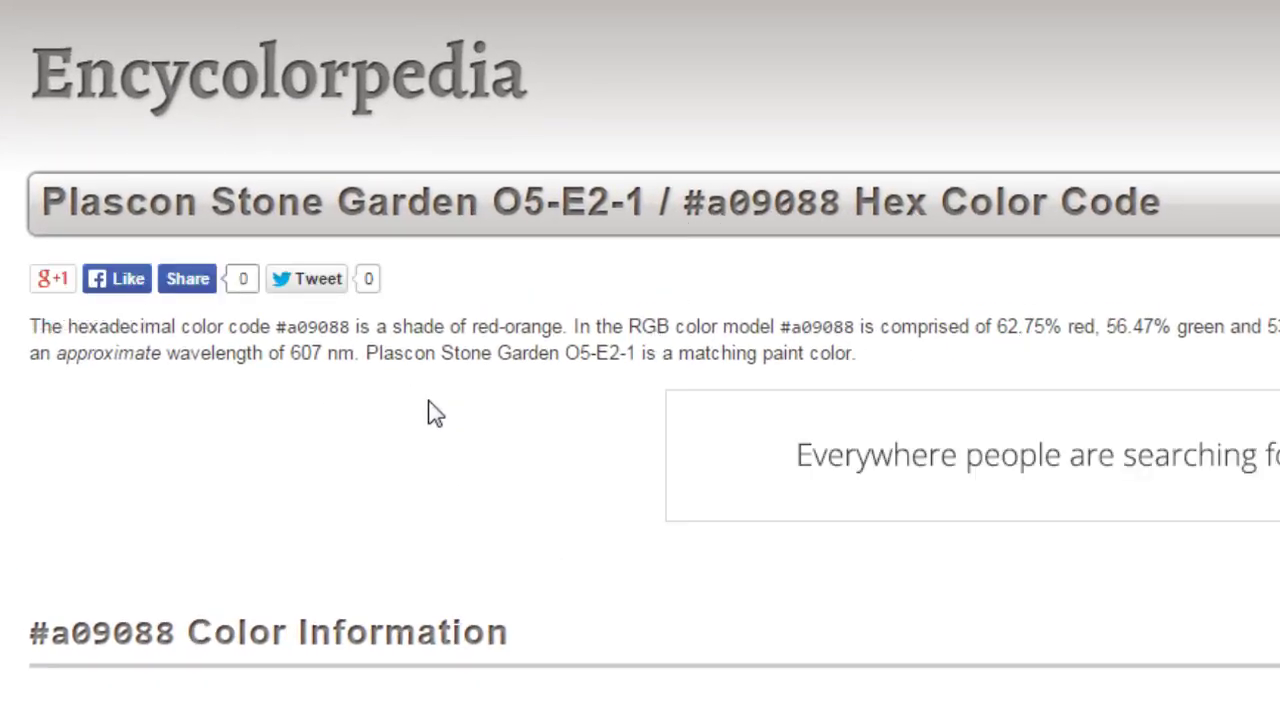
pyautogui.moveTo(352, 338); pyautogui.dragTo(287, 342)
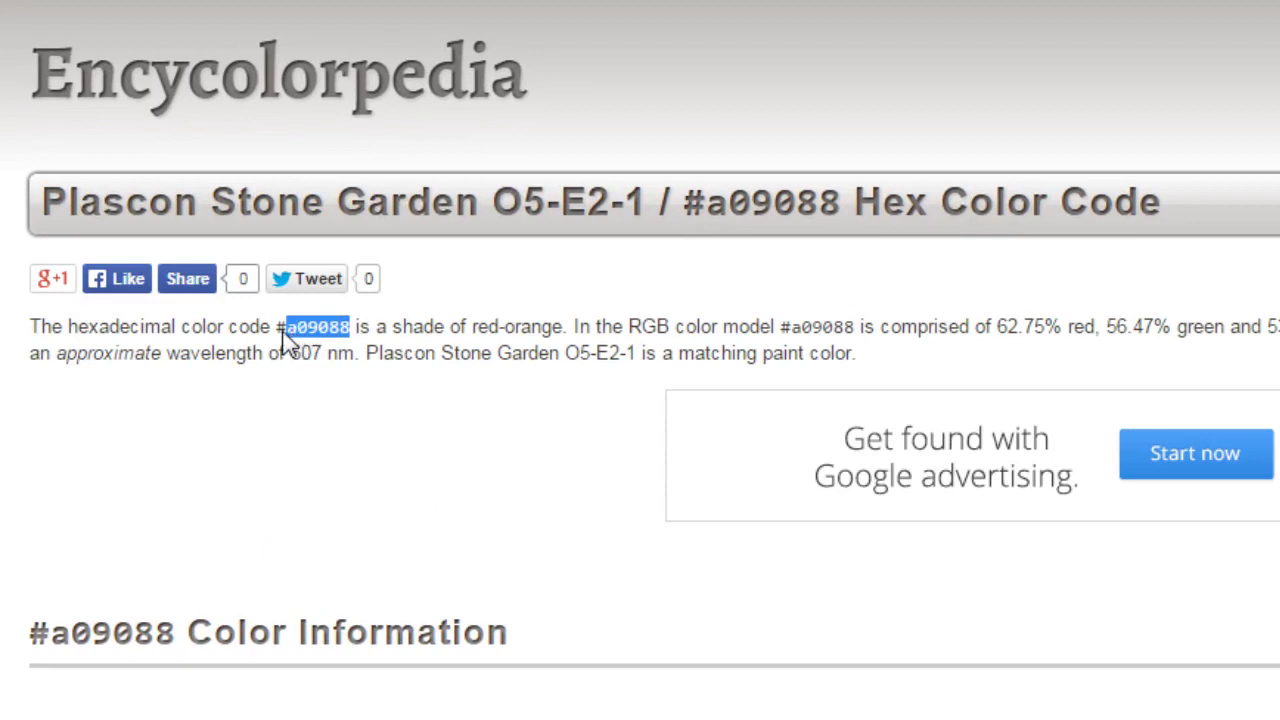
pyautogui.rightClick(298, 337)
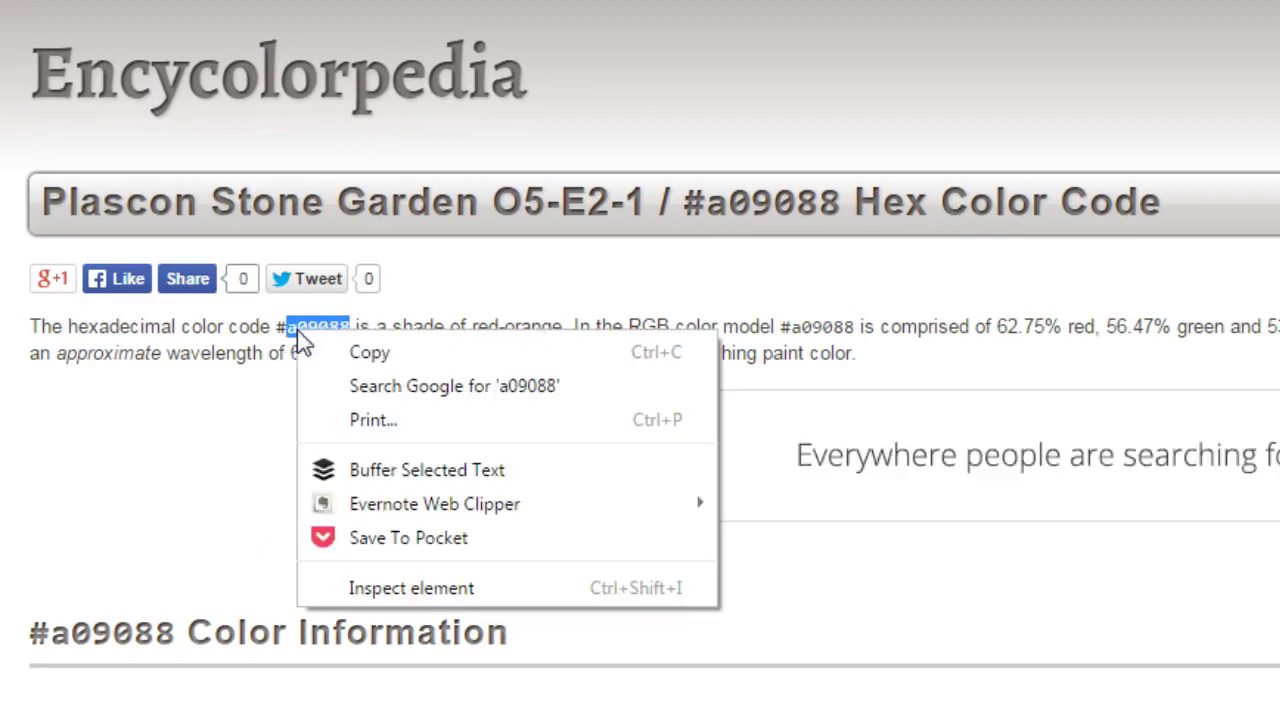
pyautogui.click(362, 355)
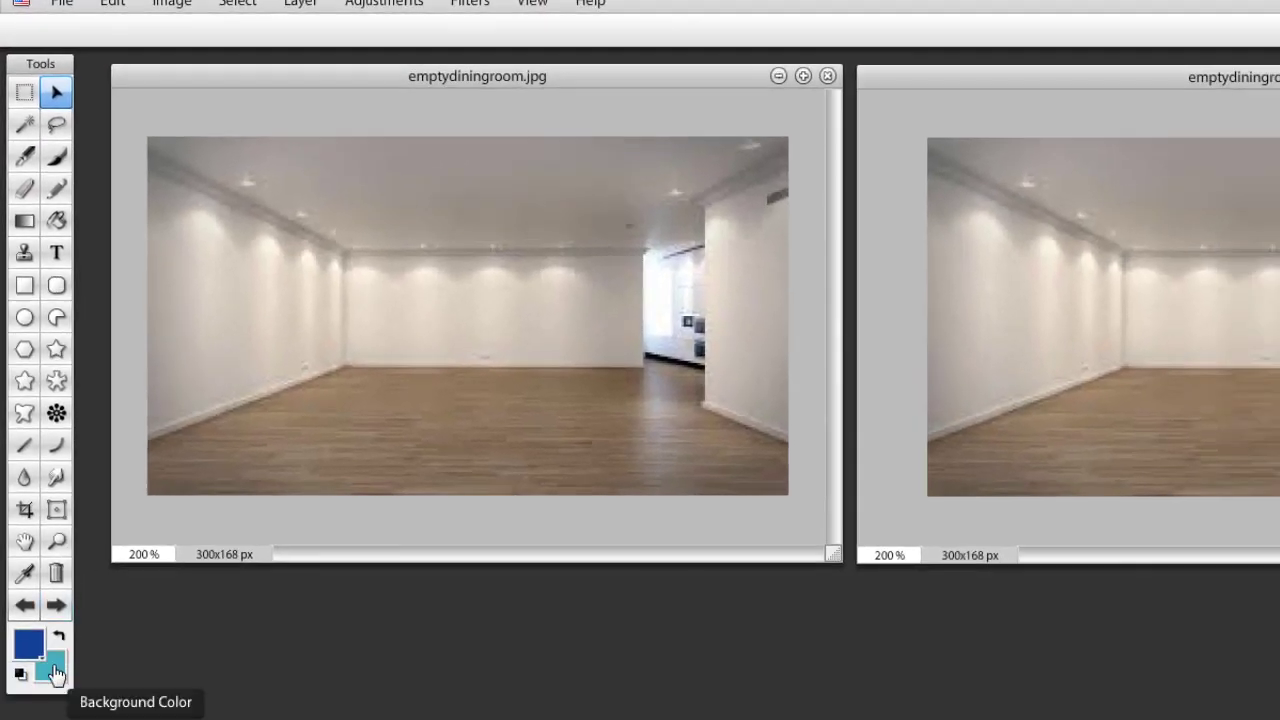
# Paste hex a09088 into the background colour picker and apply it
pyautogui.click(63, 645)
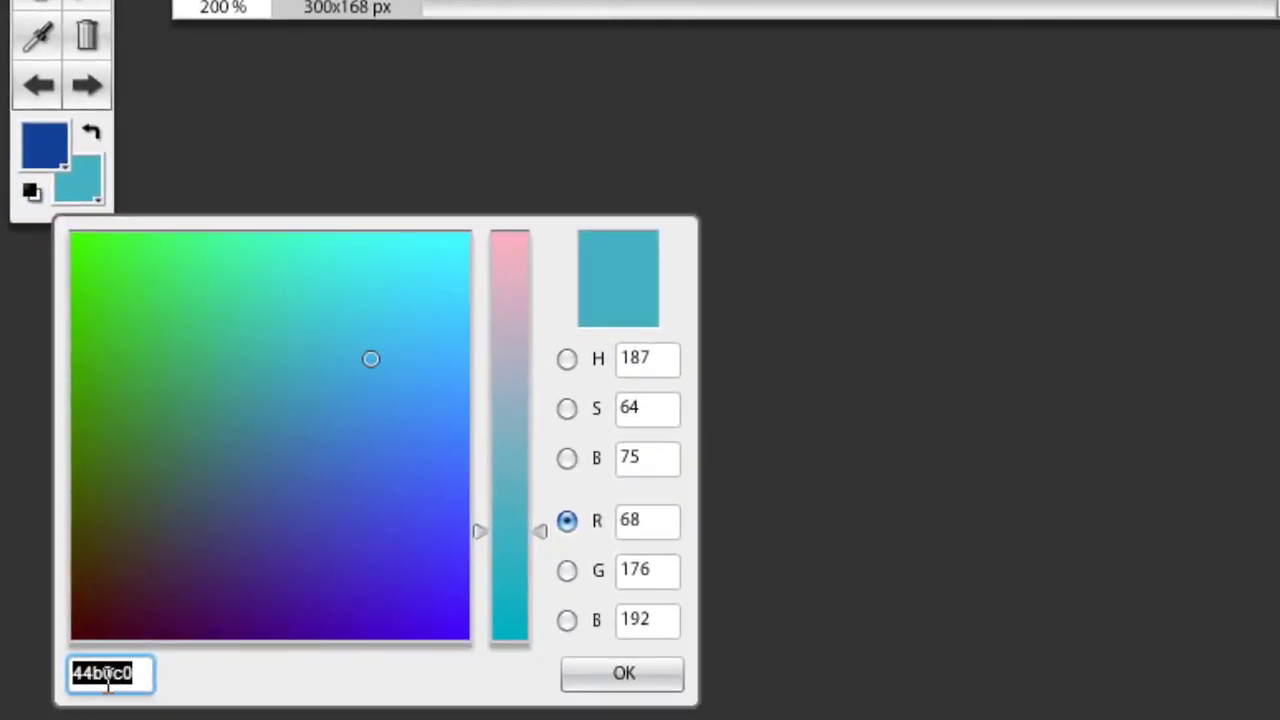
pyautogui.rightClick(107, 677)
pyautogui.click(157, 447)
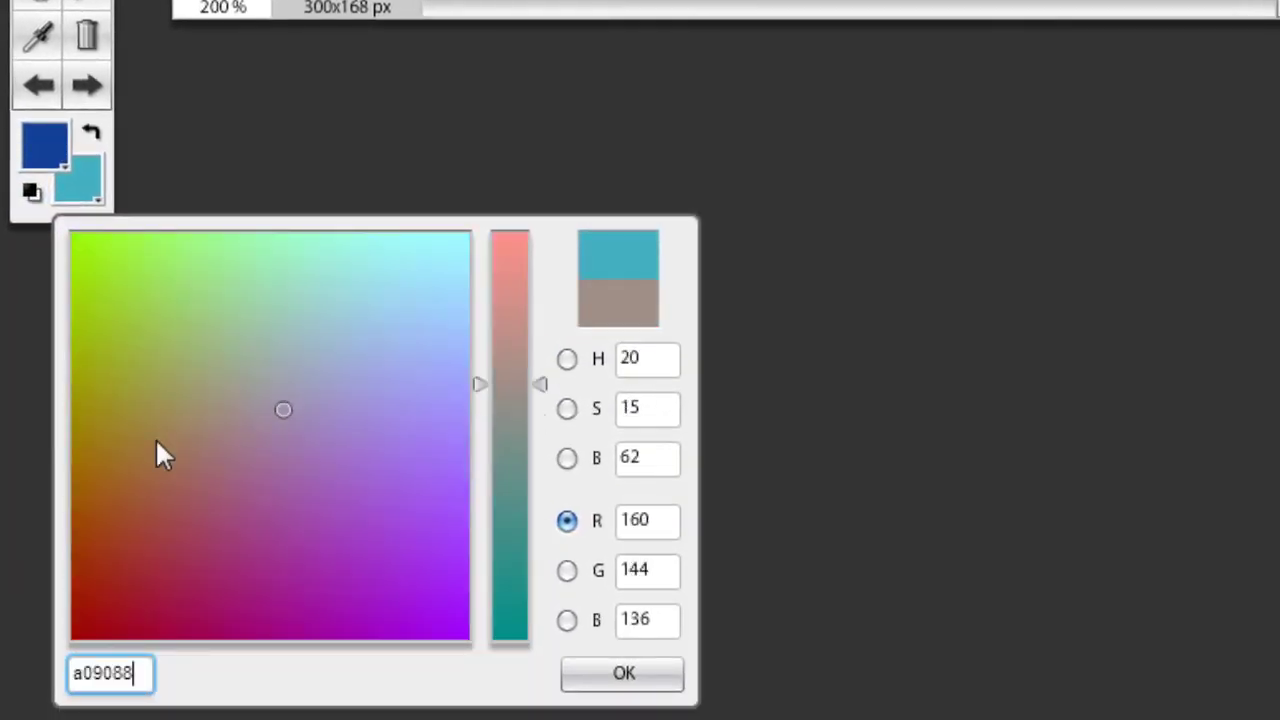
pyautogui.press('Return')
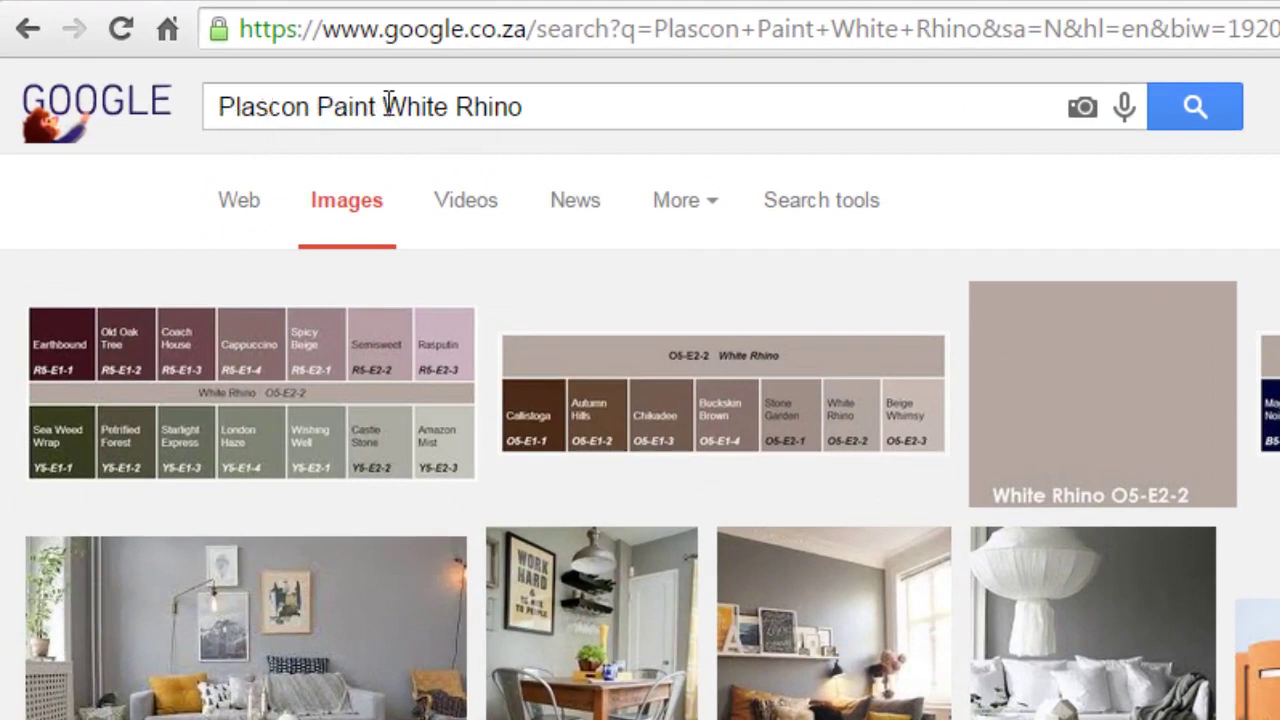
# Save the White Rhino colour chart image from the Google Images preview as 'rhino'
pyautogui.moveTo(382, 106); pyautogui.dragTo(523, 106)
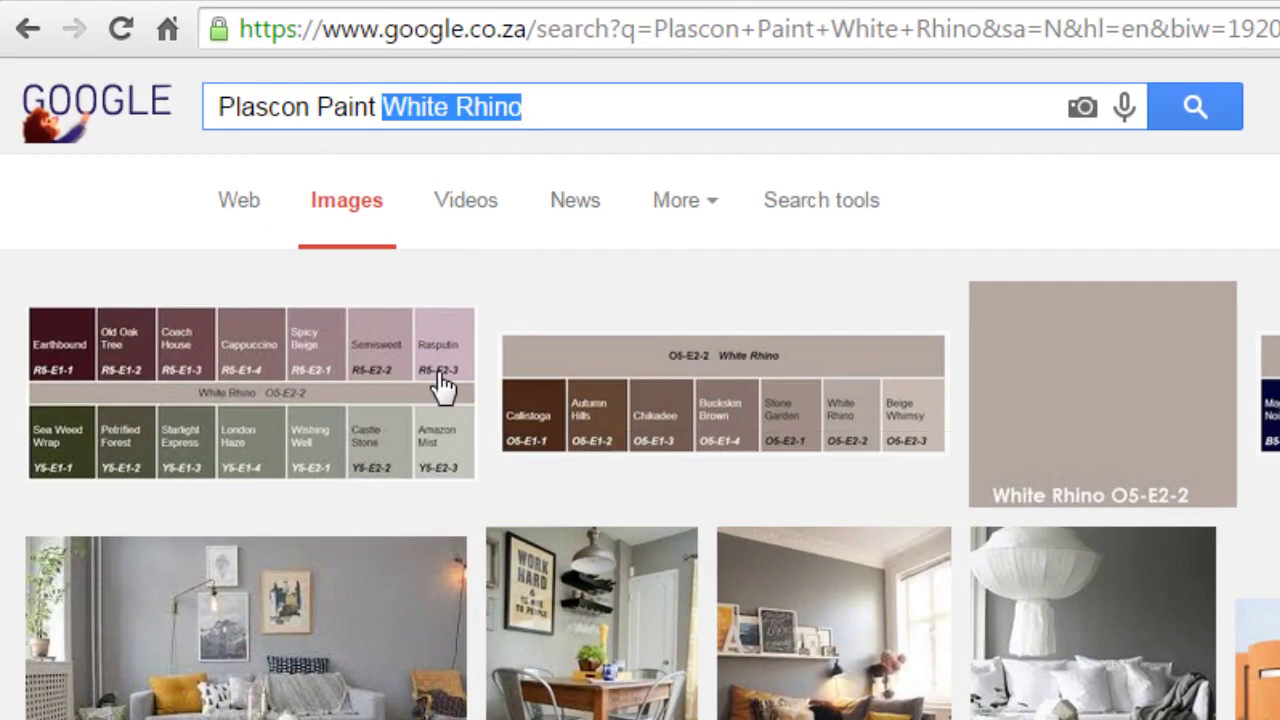
pyautogui.click(777, 390)
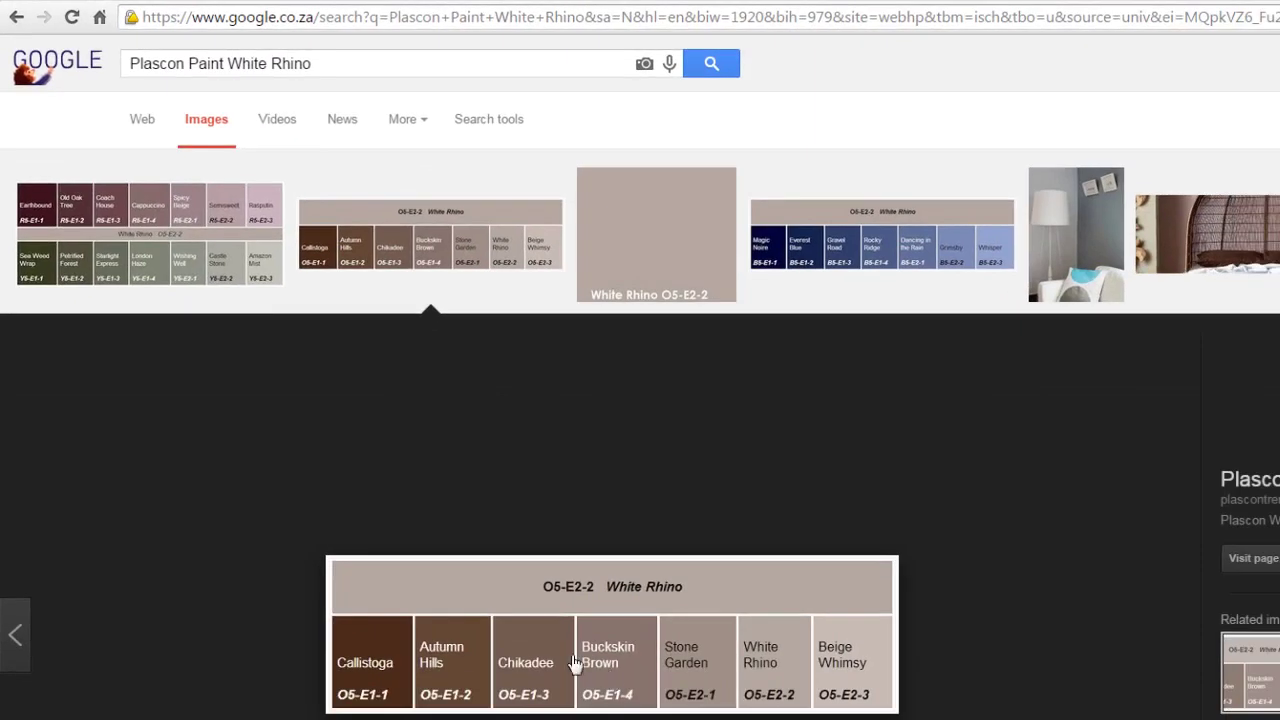
pyautogui.rightClick(630, 274)
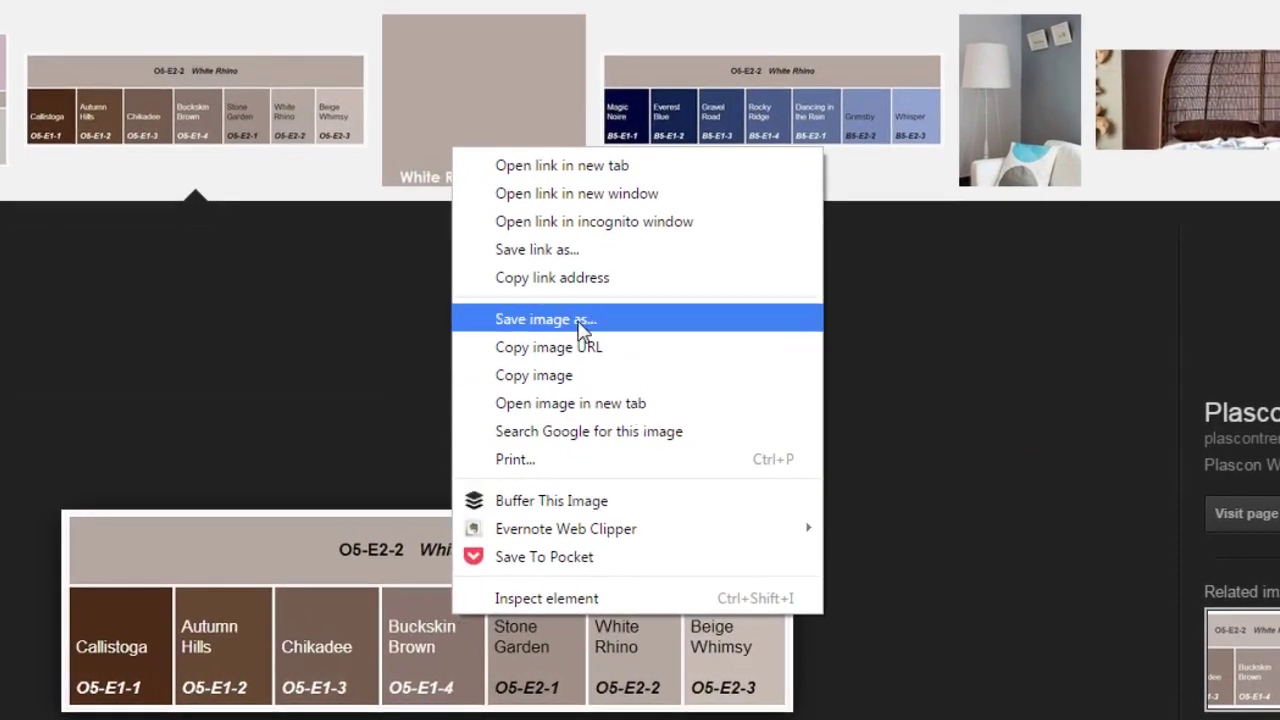
pyautogui.click(545, 319)
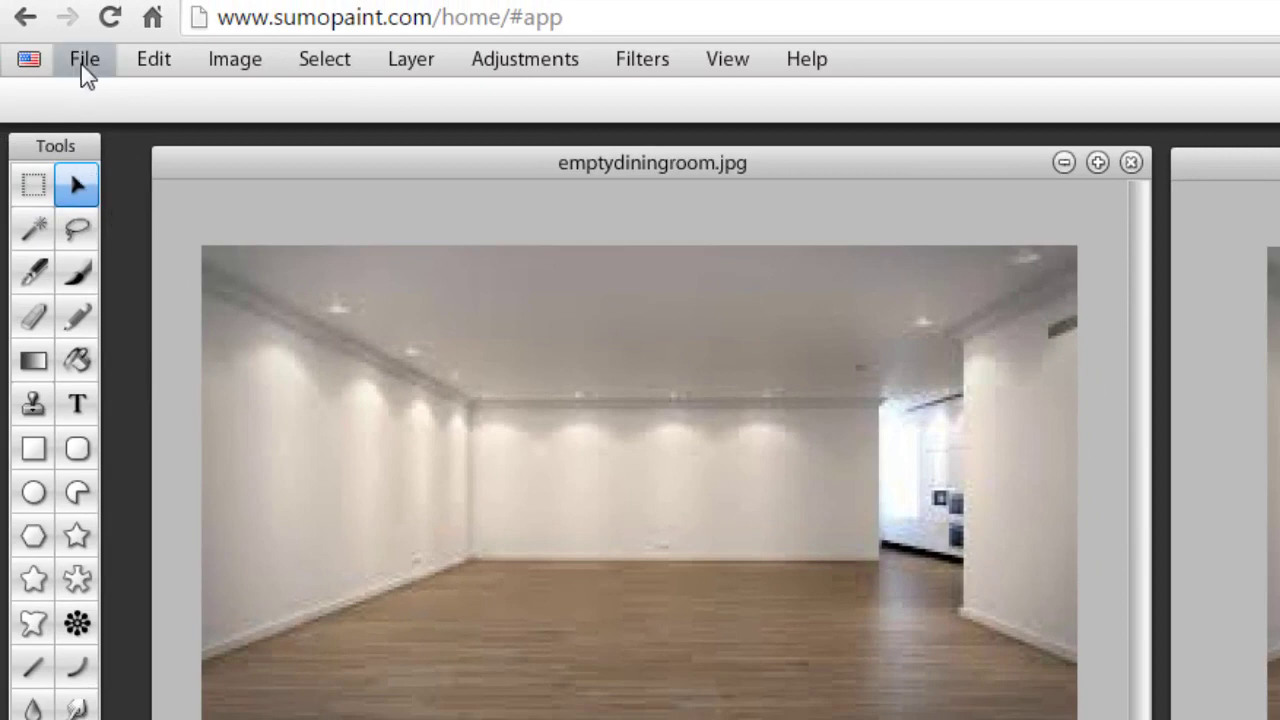
# Open rhino.jpg and move its window below the dining room photo
pyautogui.click(84, 62)
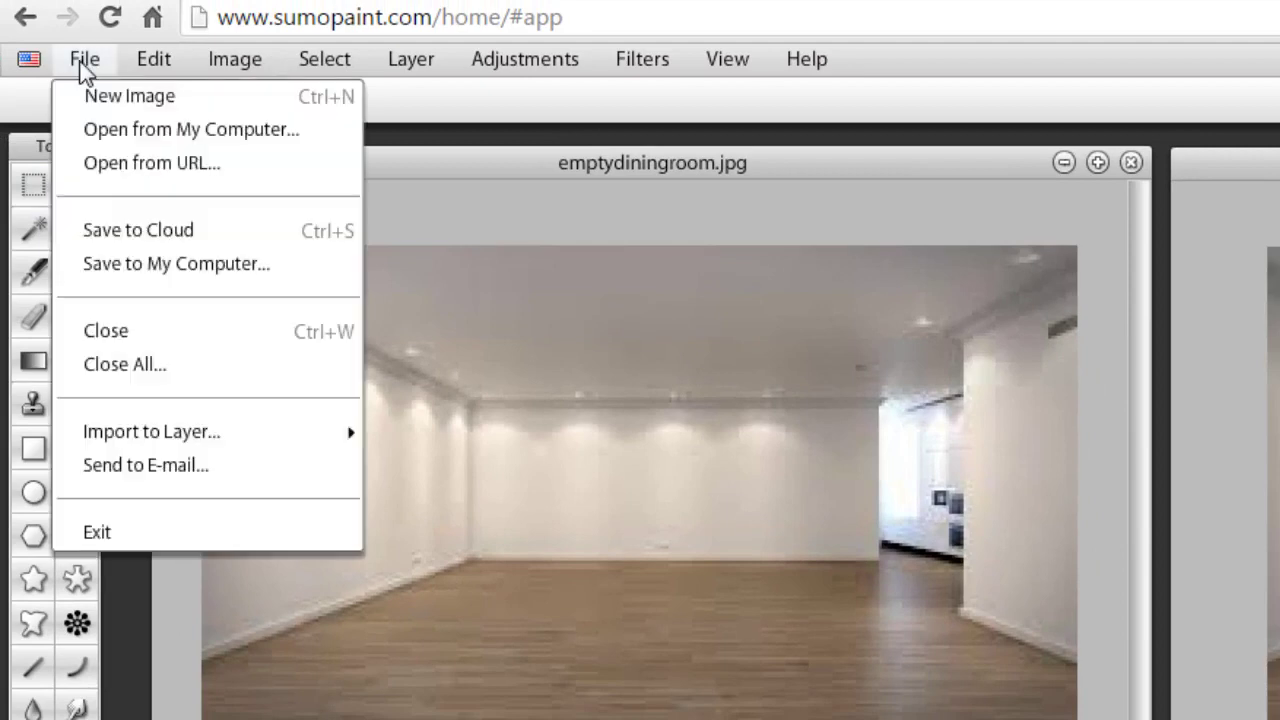
pyautogui.click(142, 134)
pyautogui.click(512, 198)
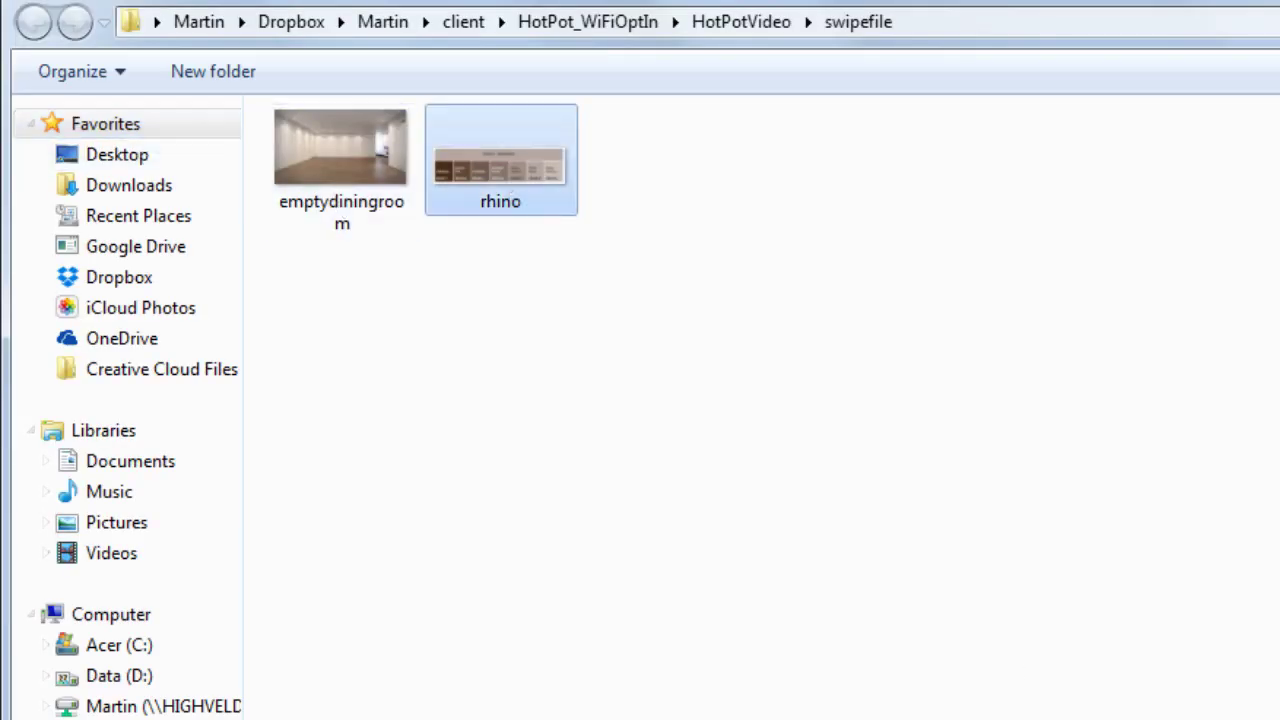
pyautogui.press('Return')
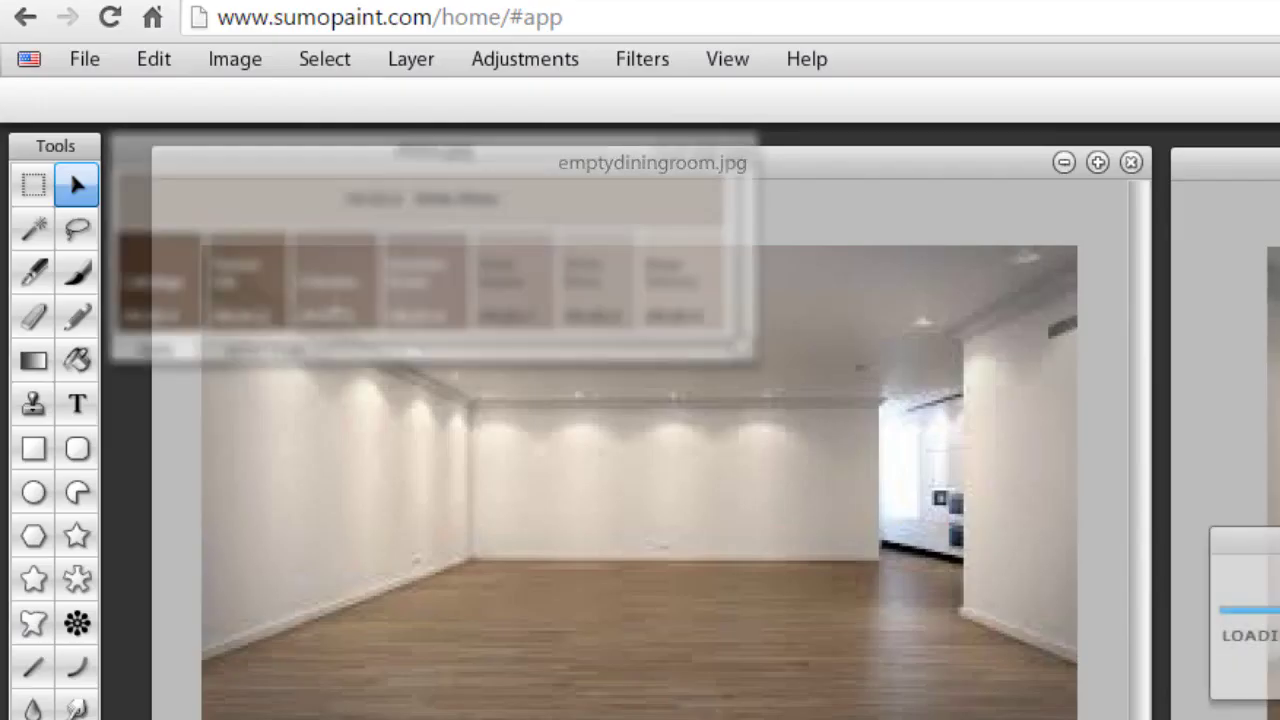
pyautogui.moveTo(416, 154); pyautogui.dragTo(448, 345)
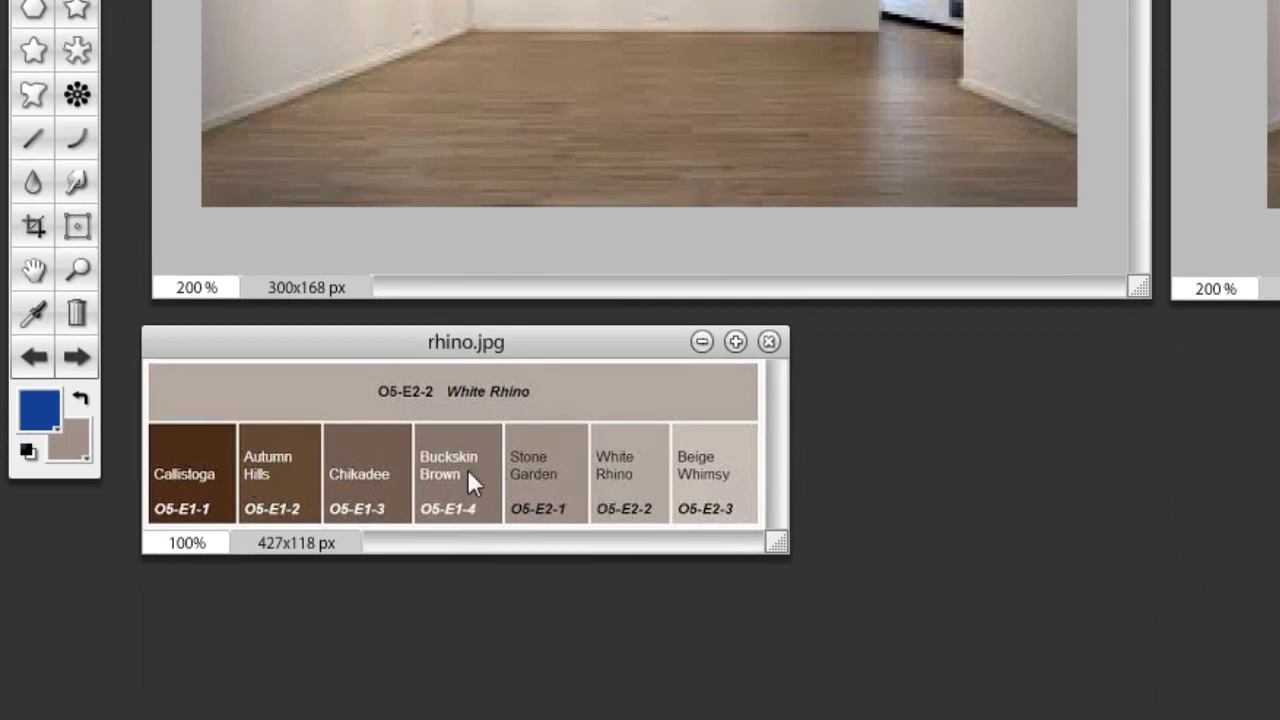
# Use the Eyedropper on the chart swatches to make Autumn Hills brown the background colour
pyautogui.click(33, 318)
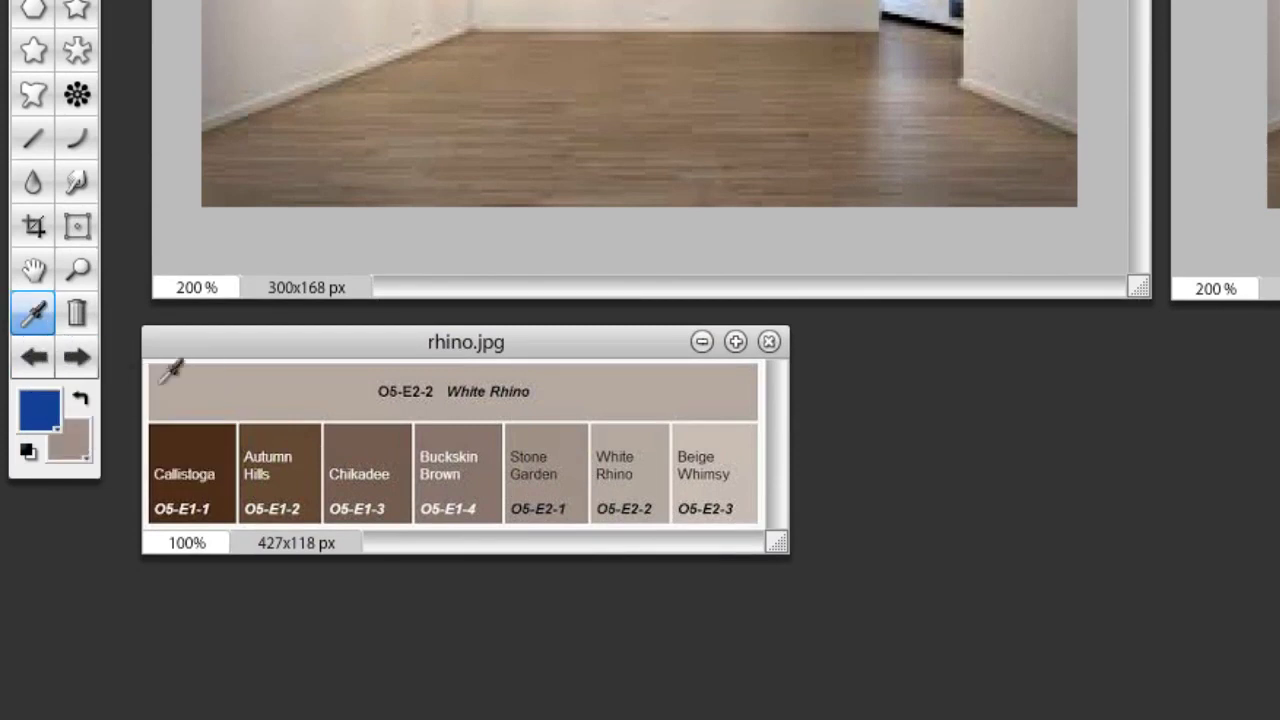
pyautogui.click(284, 454)
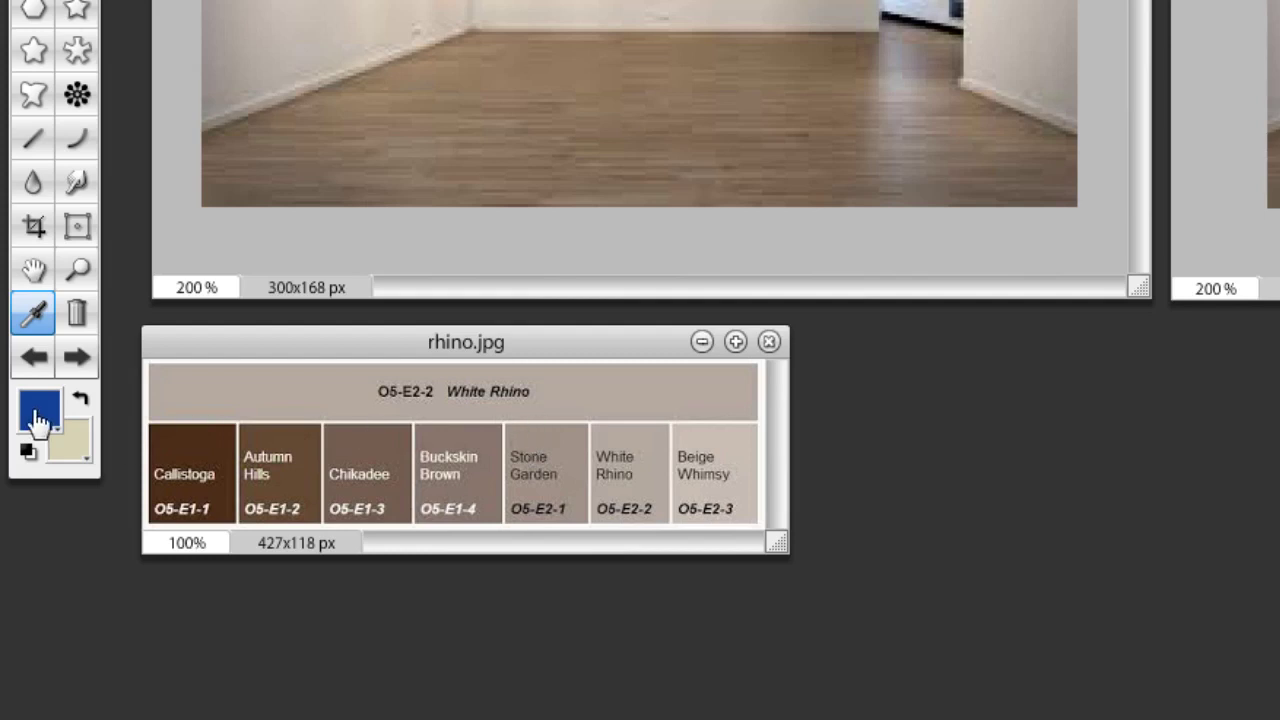
pyautogui.click(82, 402)
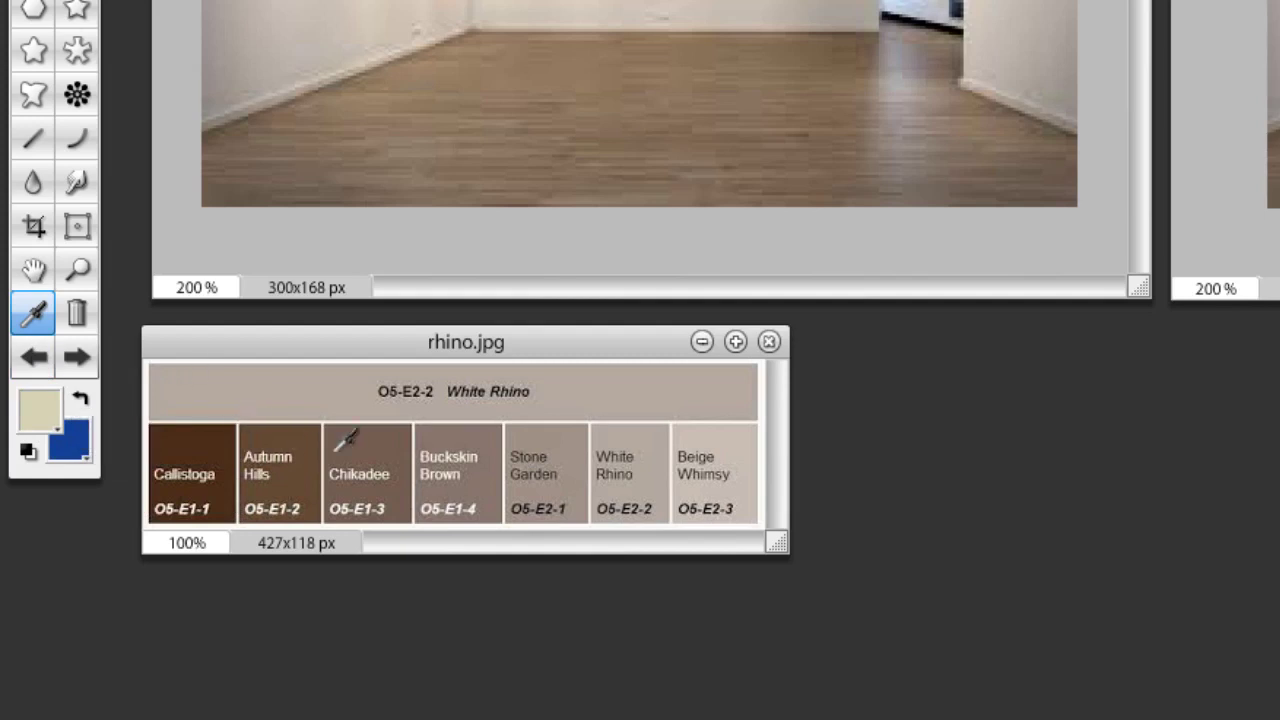
pyautogui.click(278, 472)
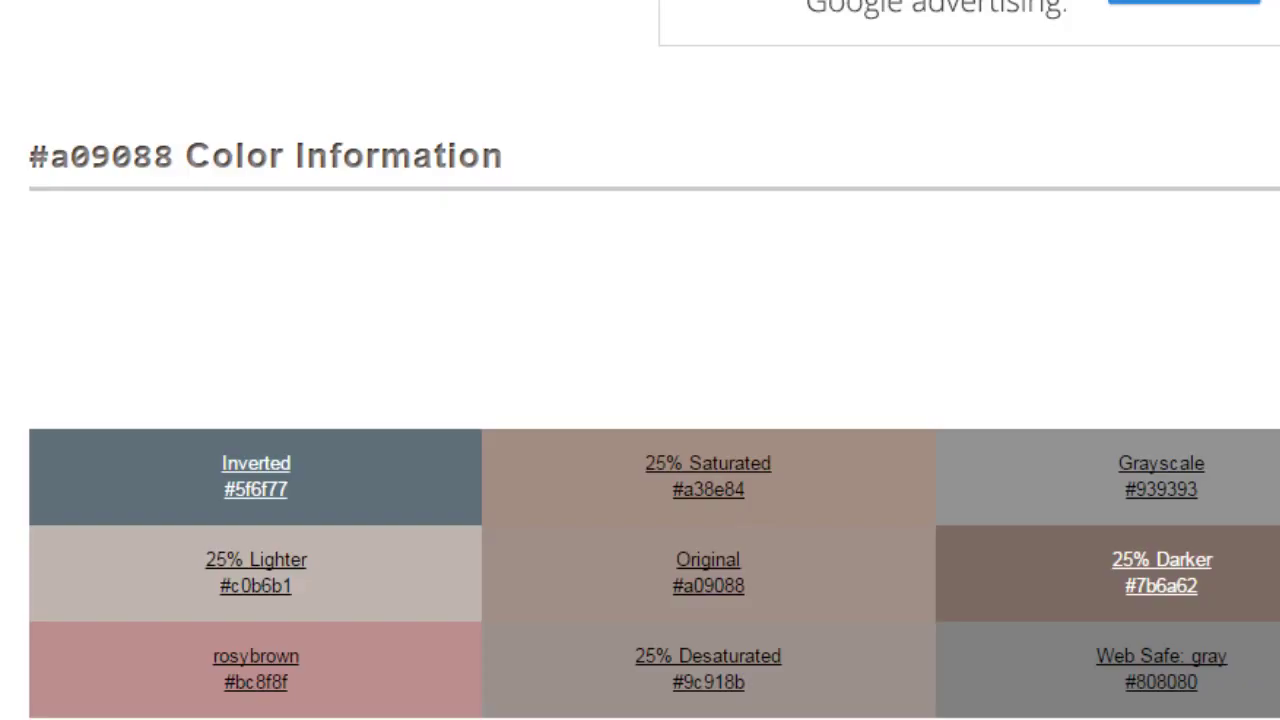
# Copy the Stone Garden hex code a09088 from the Encycolorpedia page
pyautogui.doubleClick(335, 132)
pyautogui.rightClick(347, 343)
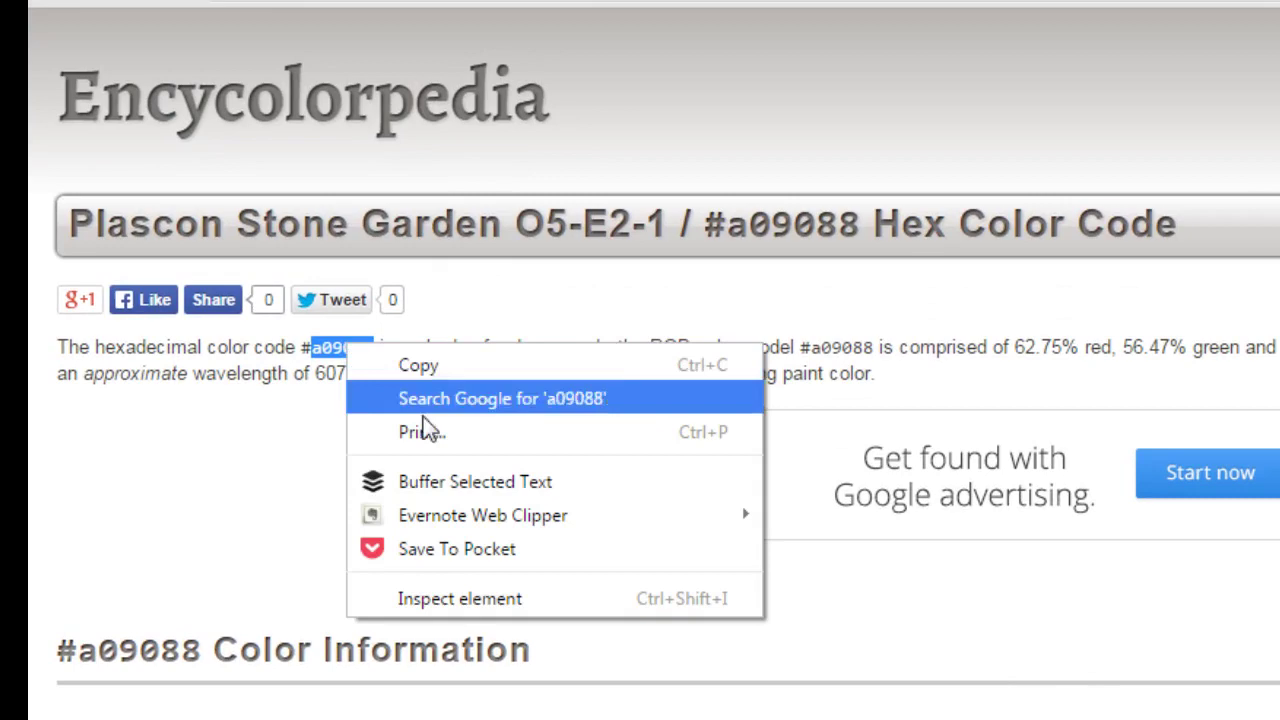
pyautogui.click(421, 373)
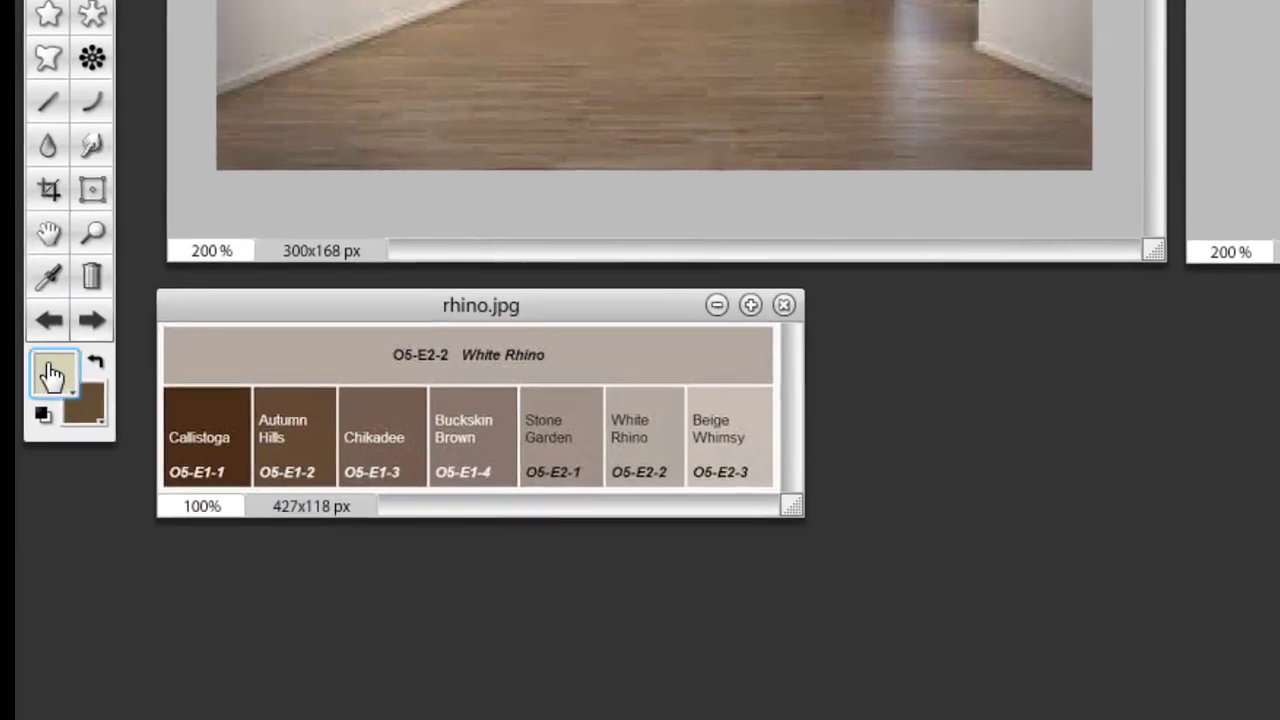
# Set the foreground colour to Stone Garden by pasting hex a09088
pyautogui.click(60, 534)
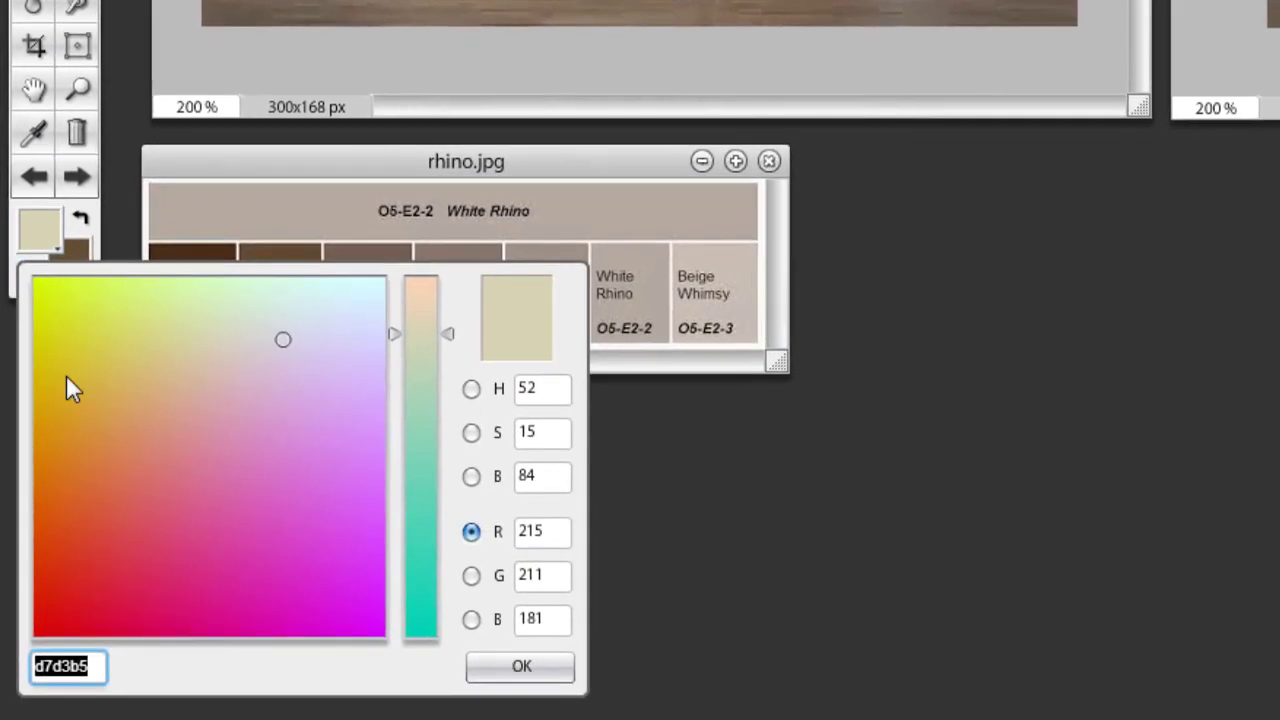
pyautogui.rightClick(86, 666)
pyautogui.click(118, 440)
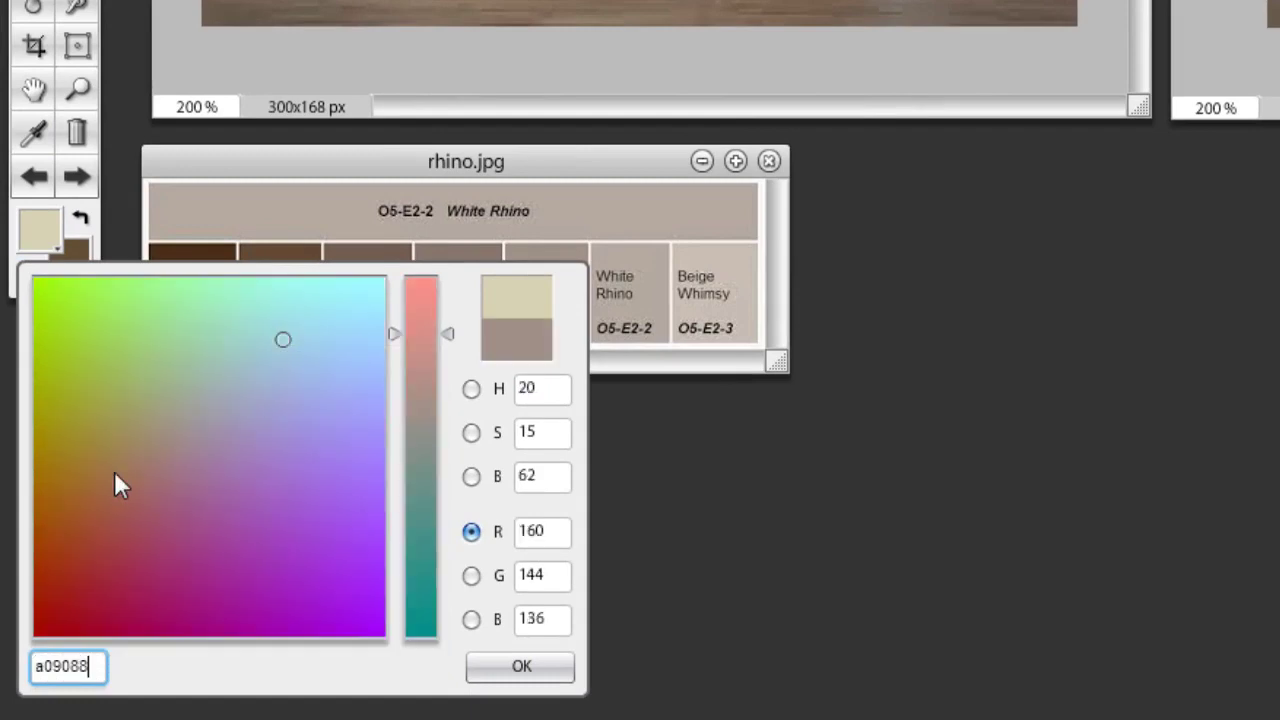
pyautogui.press('Return')
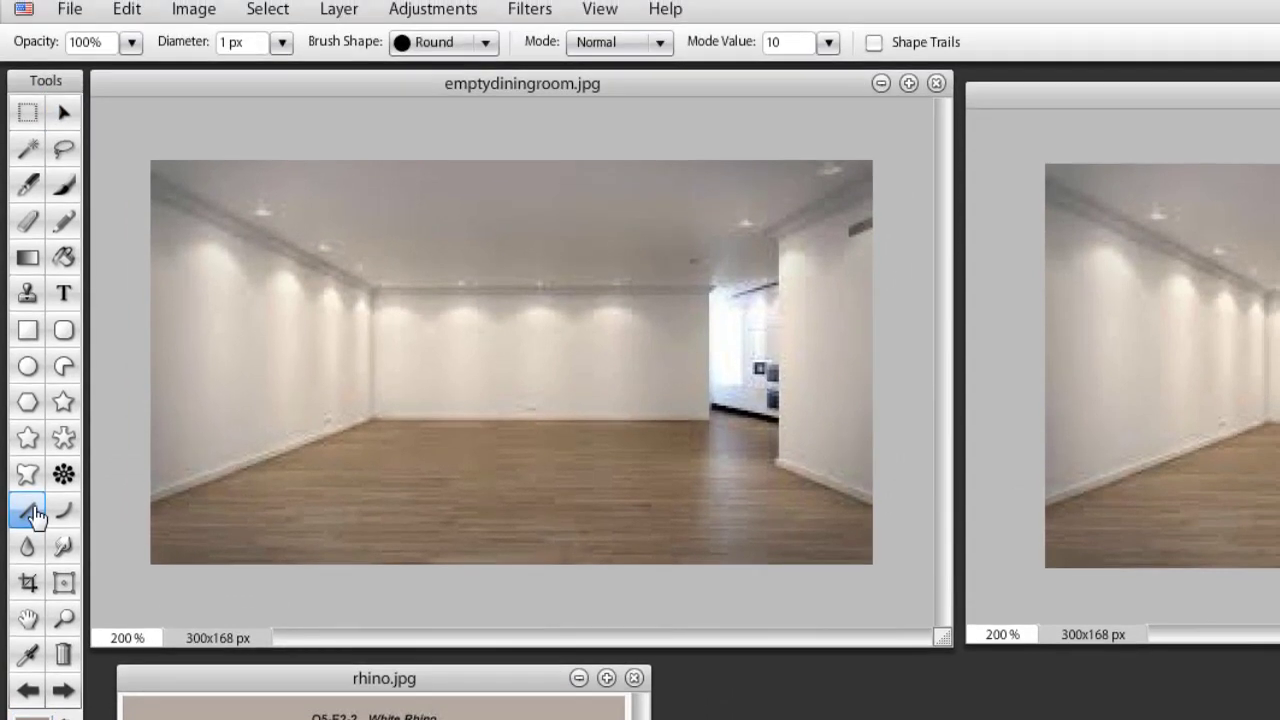
# Draw 5 px lines down the left wall's back corner and along its baseboard
pyautogui.click(27, 441)
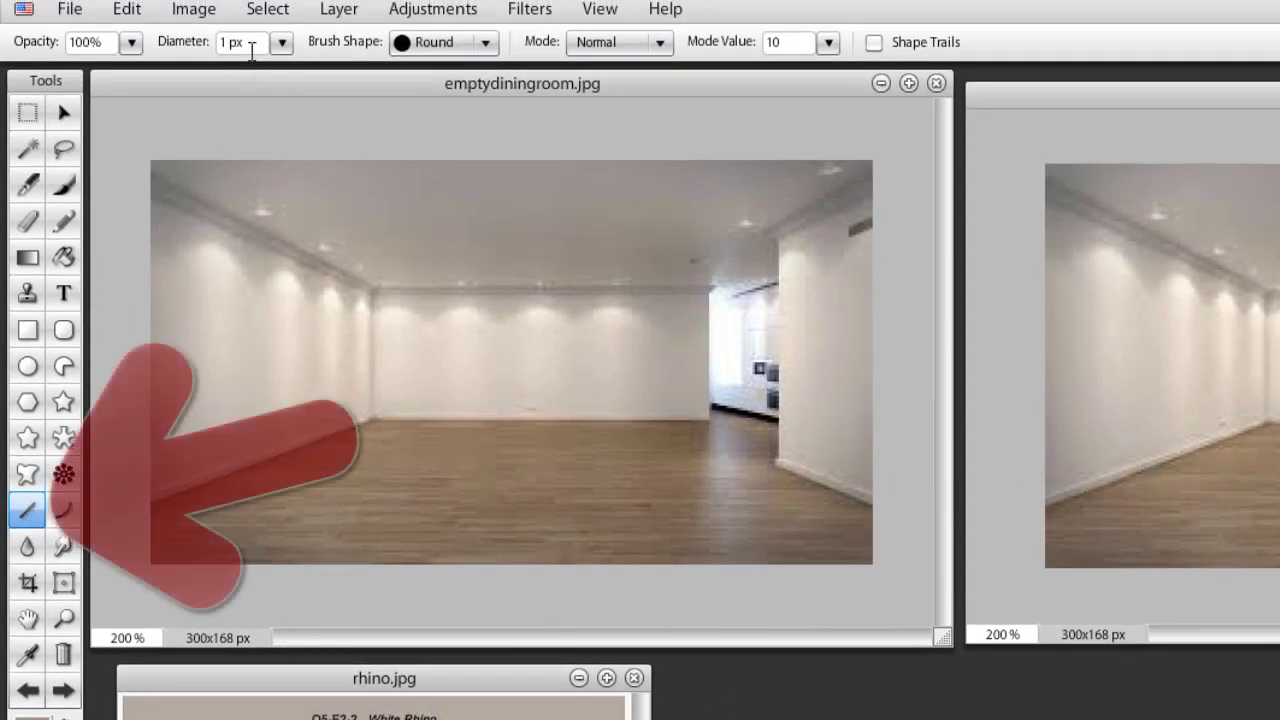
pyautogui.click(282, 42)
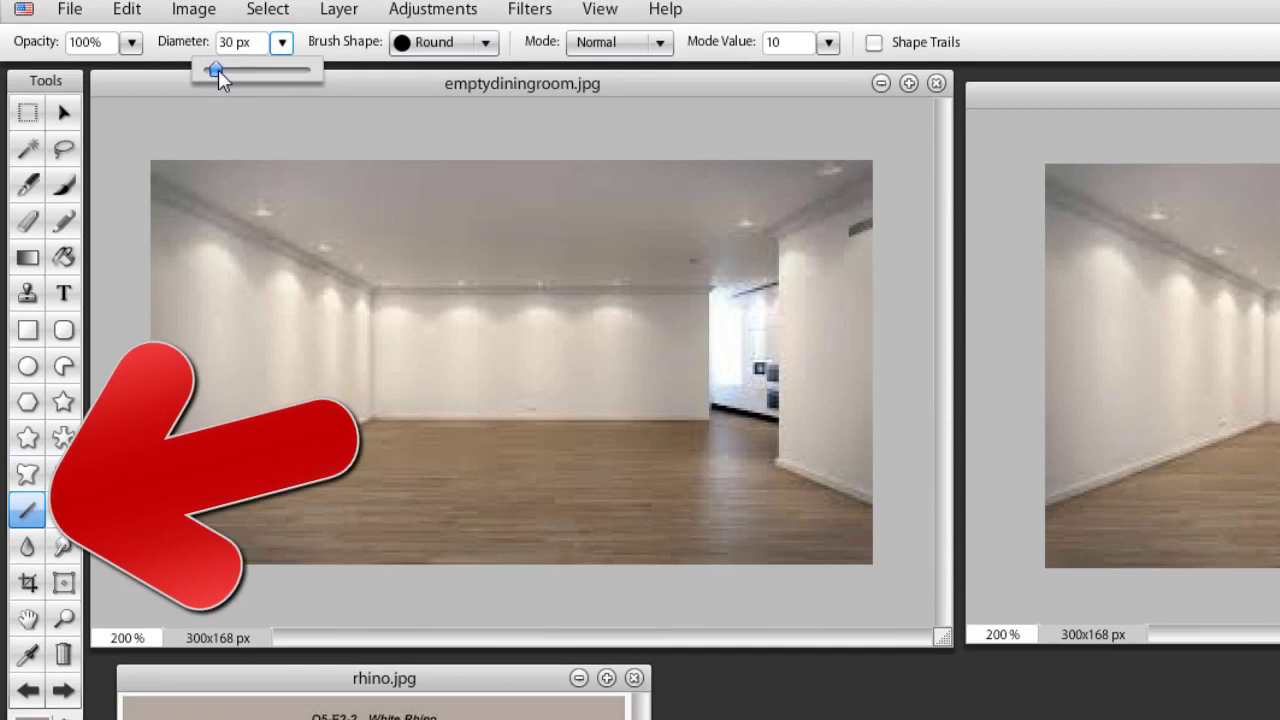
pyautogui.moveTo(216, 70); pyautogui.dragTo(205, 70)
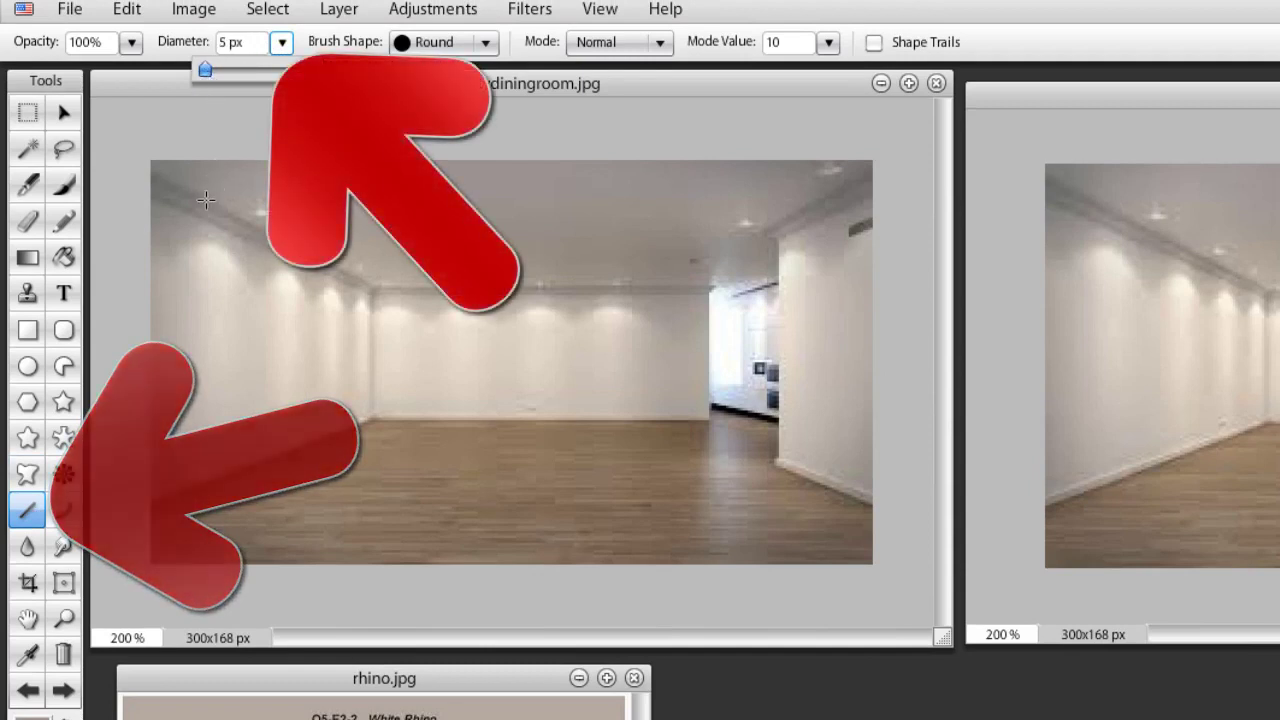
pyautogui.click(151, 210)
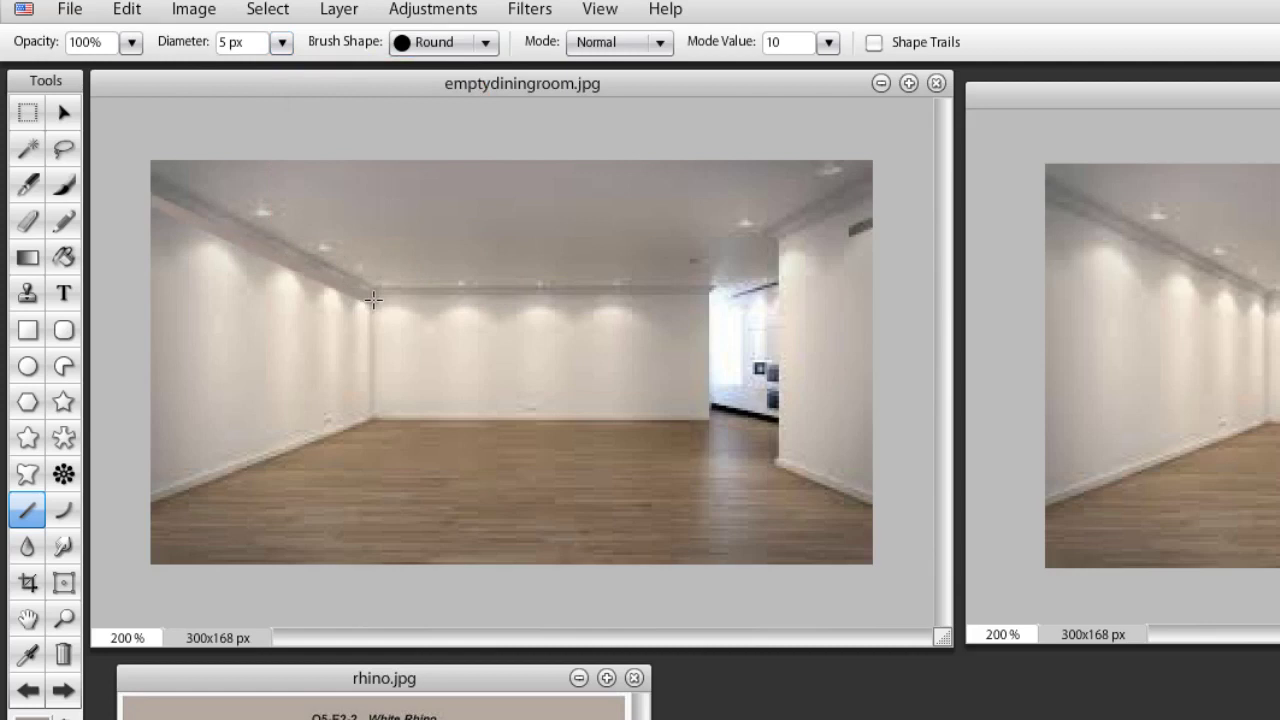
pyautogui.moveTo(373, 300); pyautogui.dragTo(376, 412)
pyautogui.moveTo(370, 410); pyautogui.dragTo(128, 500)
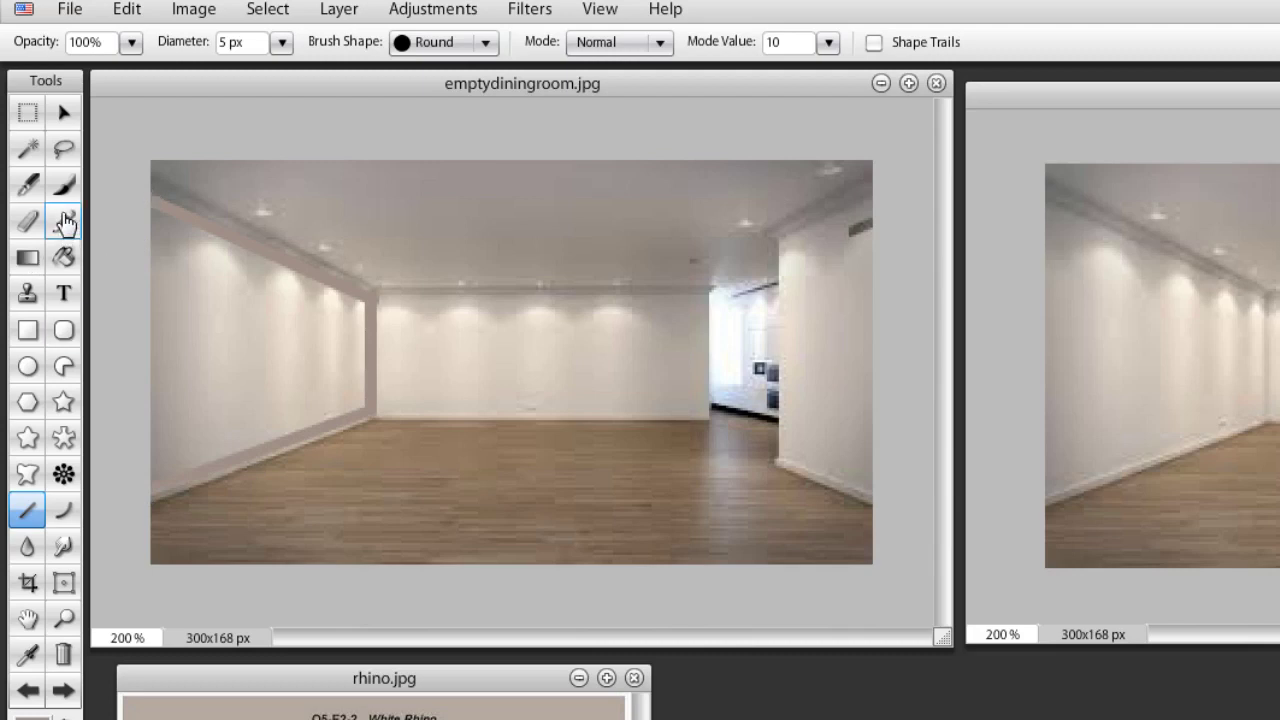
# Flood-fill the left wall and its white spots taupe, undoing two fills that spilled onto the ceiling
pyautogui.click(64, 257)
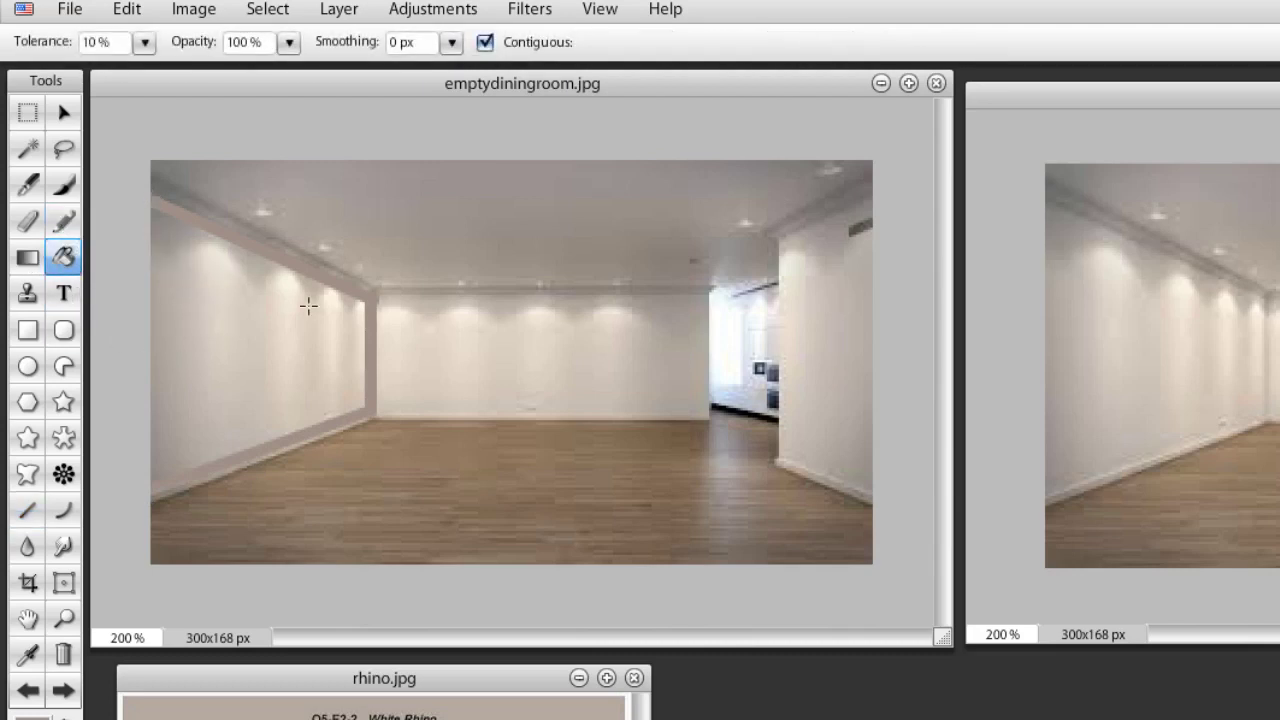
pyautogui.click(345, 302)
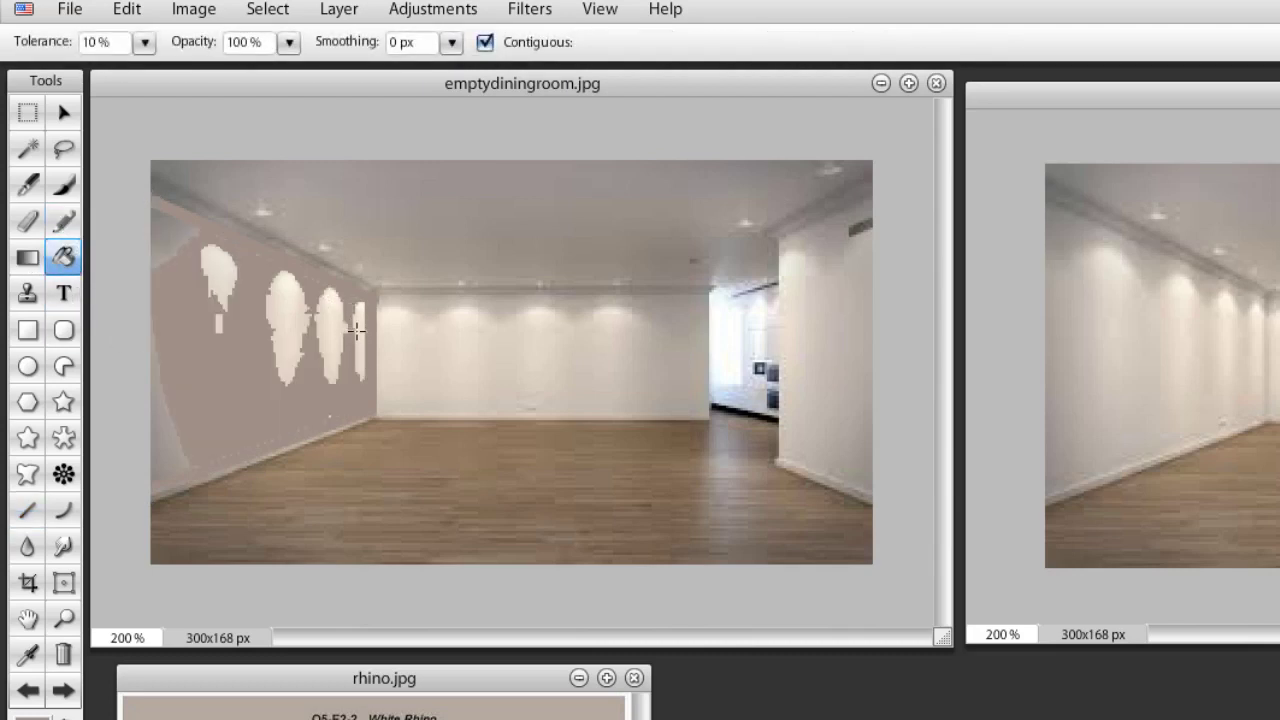
pyautogui.click(357, 332)
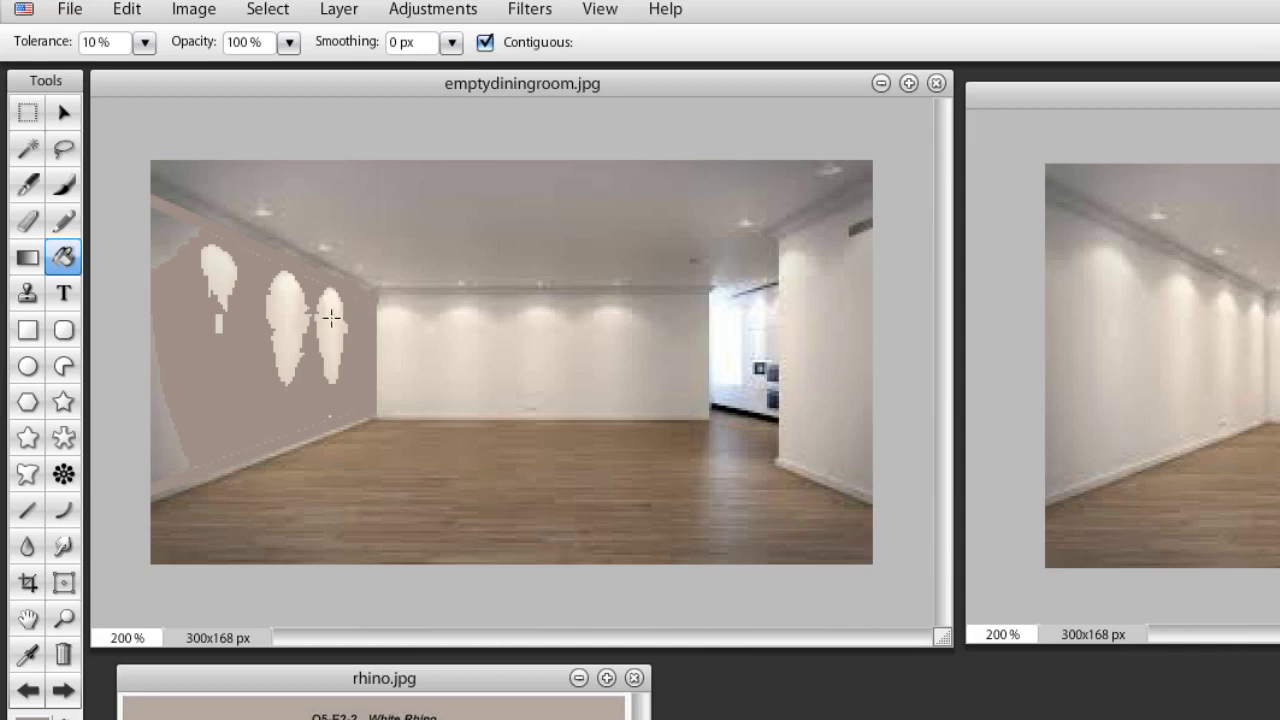
pyautogui.click(331, 317)
pyautogui.click(286, 311)
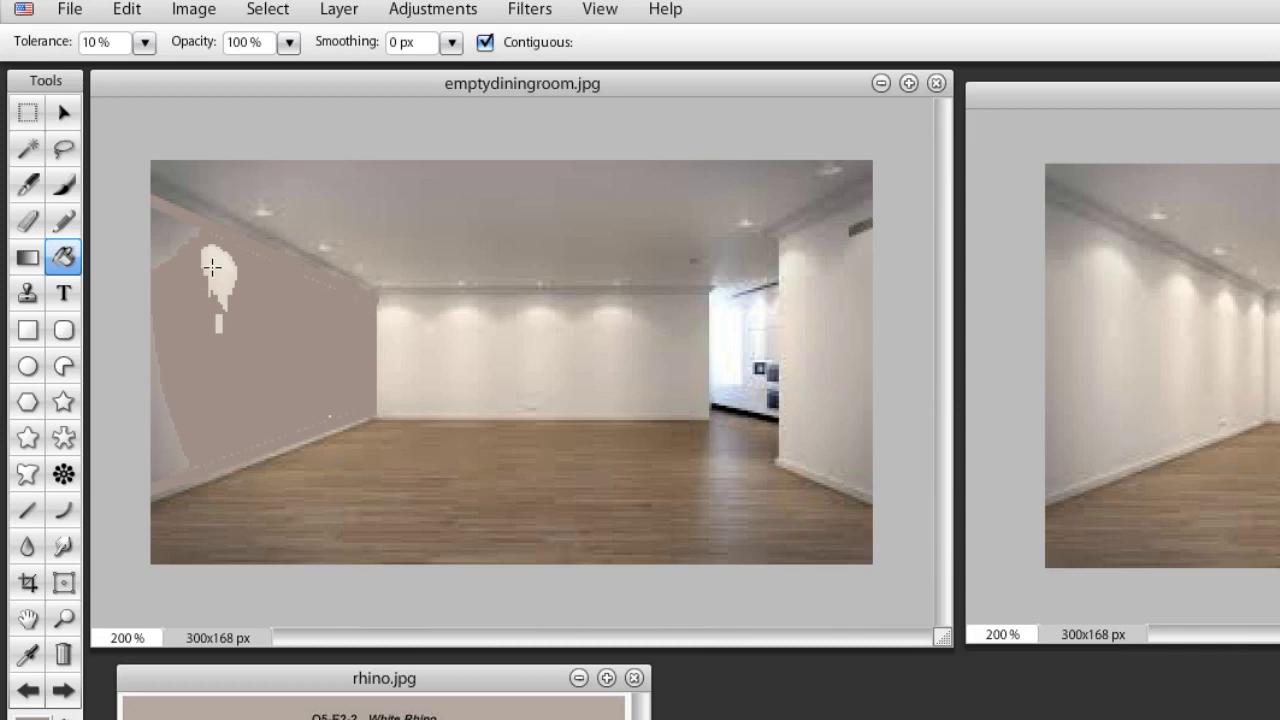
pyautogui.click(212, 265)
pyautogui.click(168, 240)
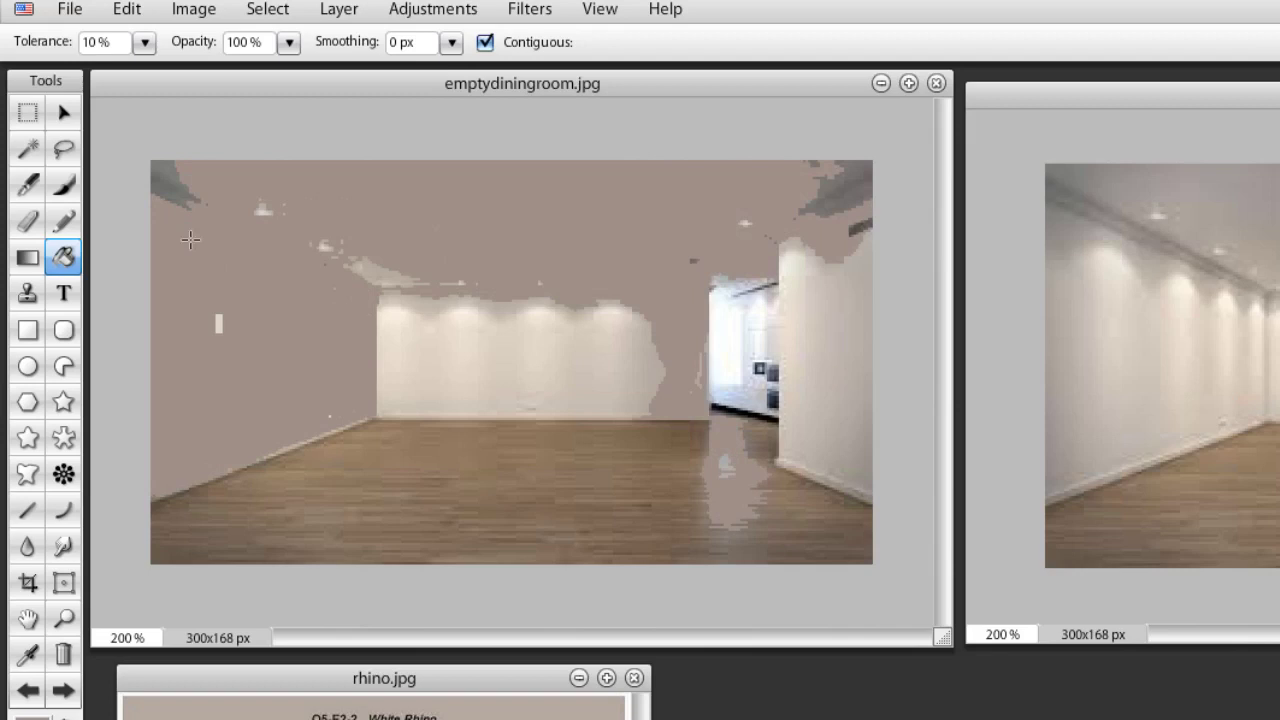
pyautogui.click(127, 9)
pyautogui.click(140, 38)
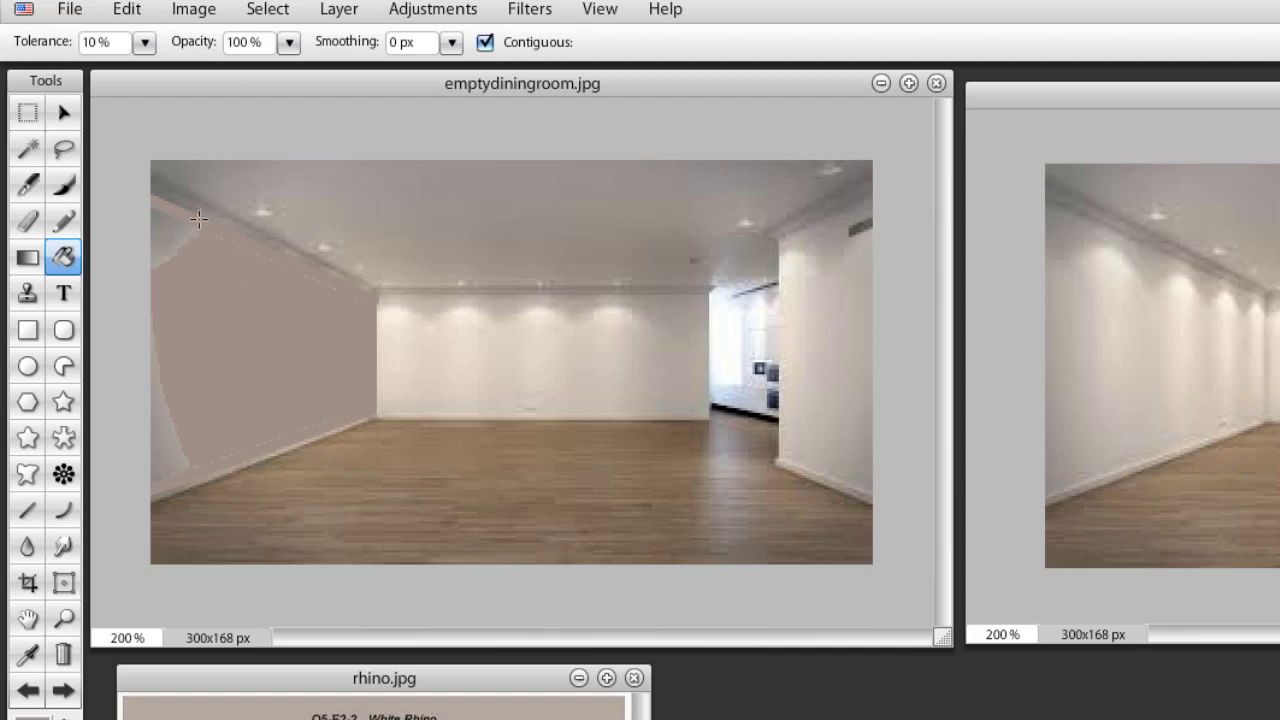
pyautogui.click(175, 228)
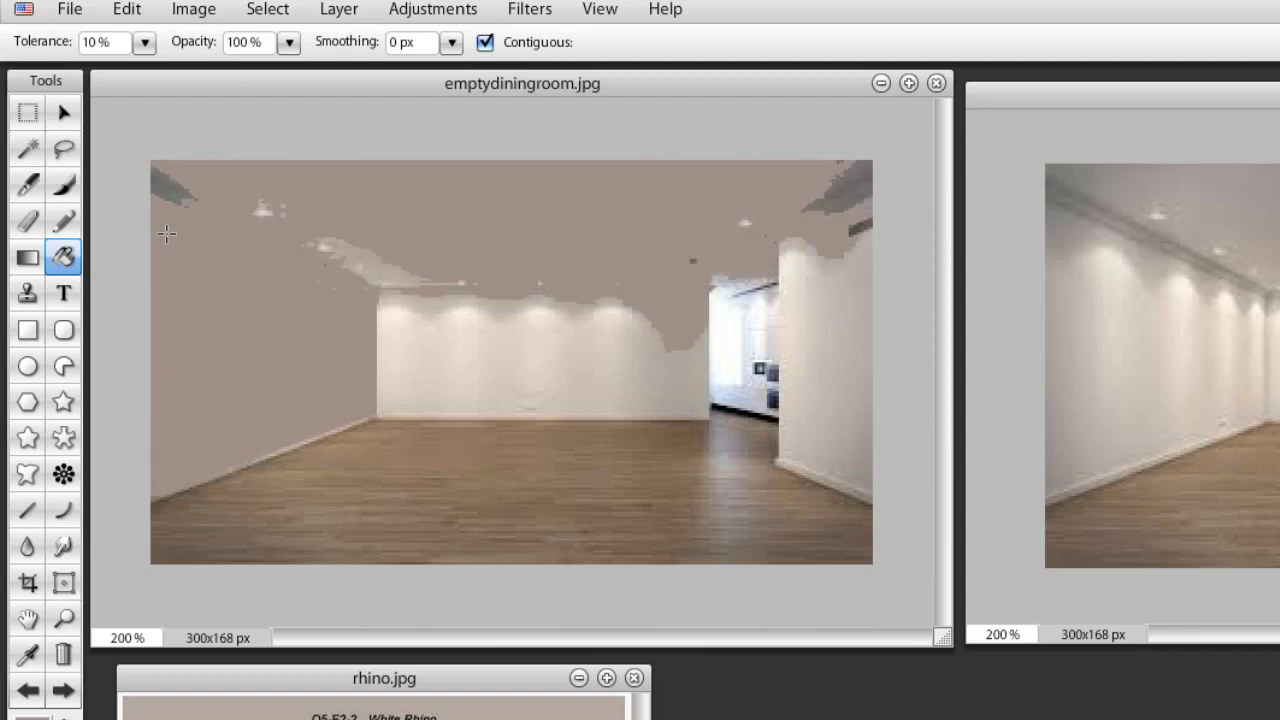
pyautogui.click(128, 12)
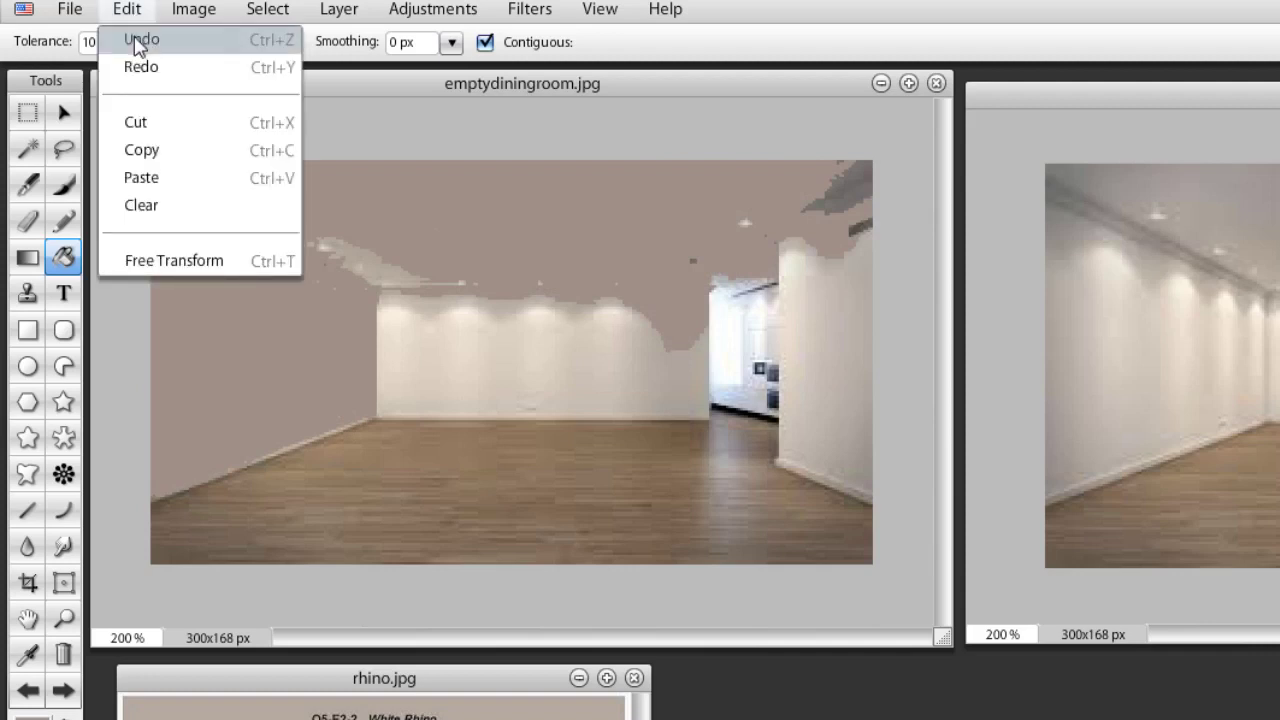
pyautogui.click(134, 38)
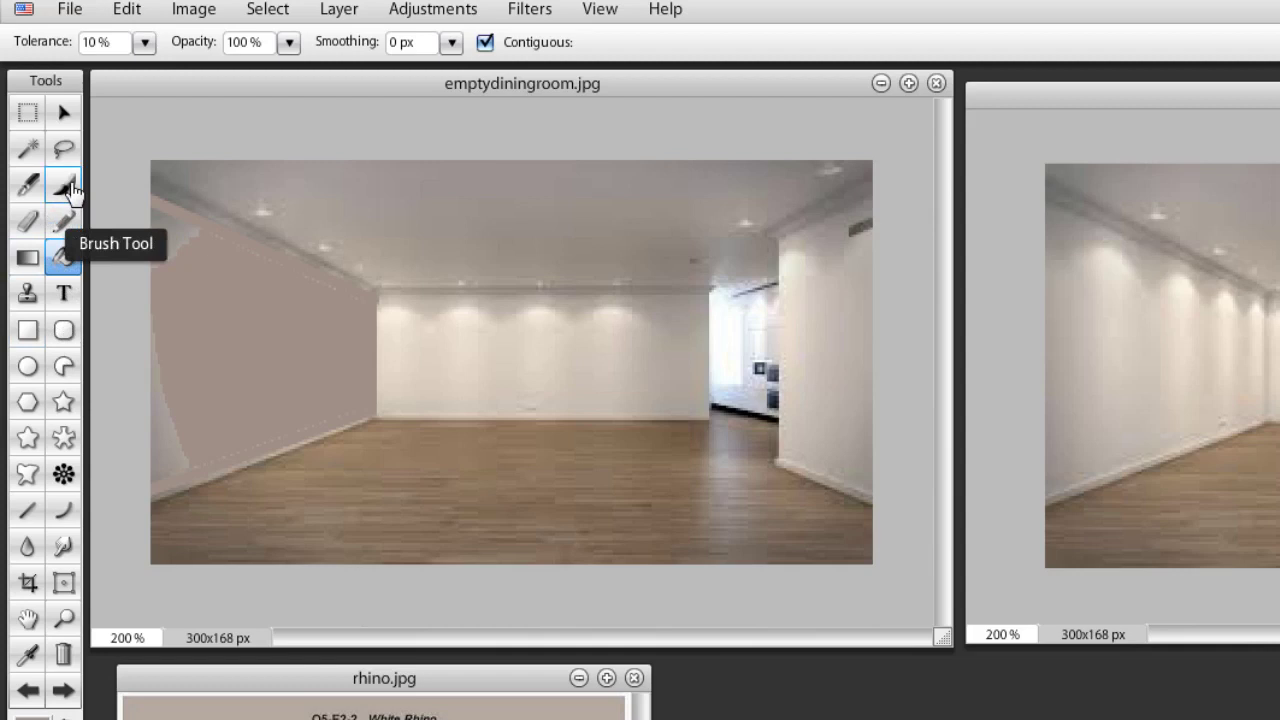
# Brush the last white strip on the left wall taupe and make dark brown the foreground colour
pyautogui.click(70, 188)
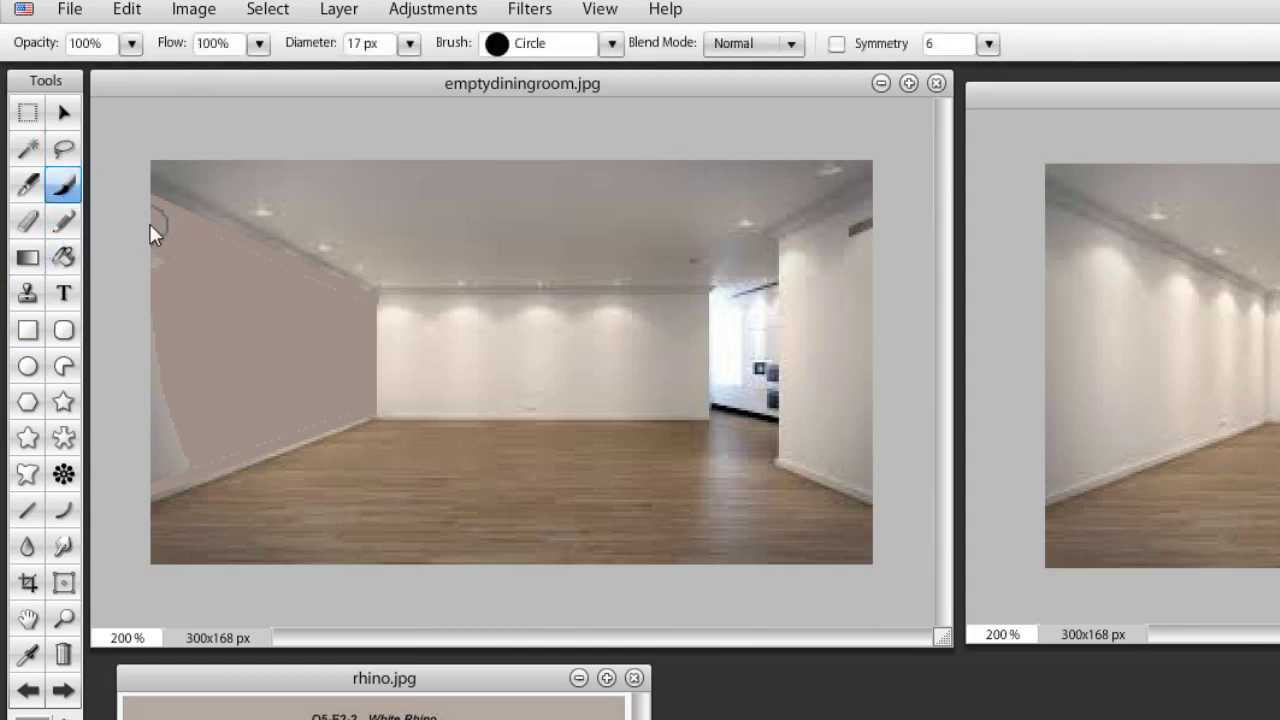
pyautogui.moveTo(158, 228)
pyautogui.mouseDown()
pyautogui.moveTo(162, 463)
pyautogui.moveTo(337, 400)
pyautogui.mouseUp()
pyautogui.scroll(-2, 75, 660)
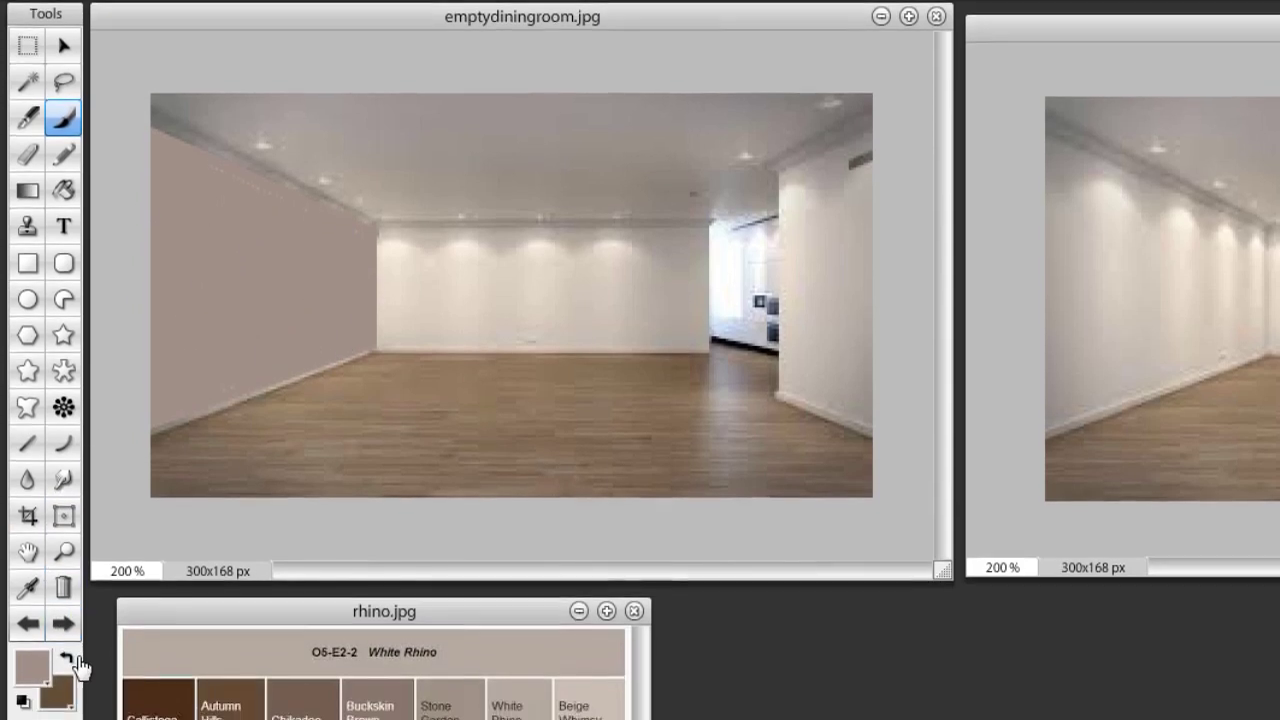
pyautogui.scroll(-2, 80, 668)
pyautogui.click(66, 584)
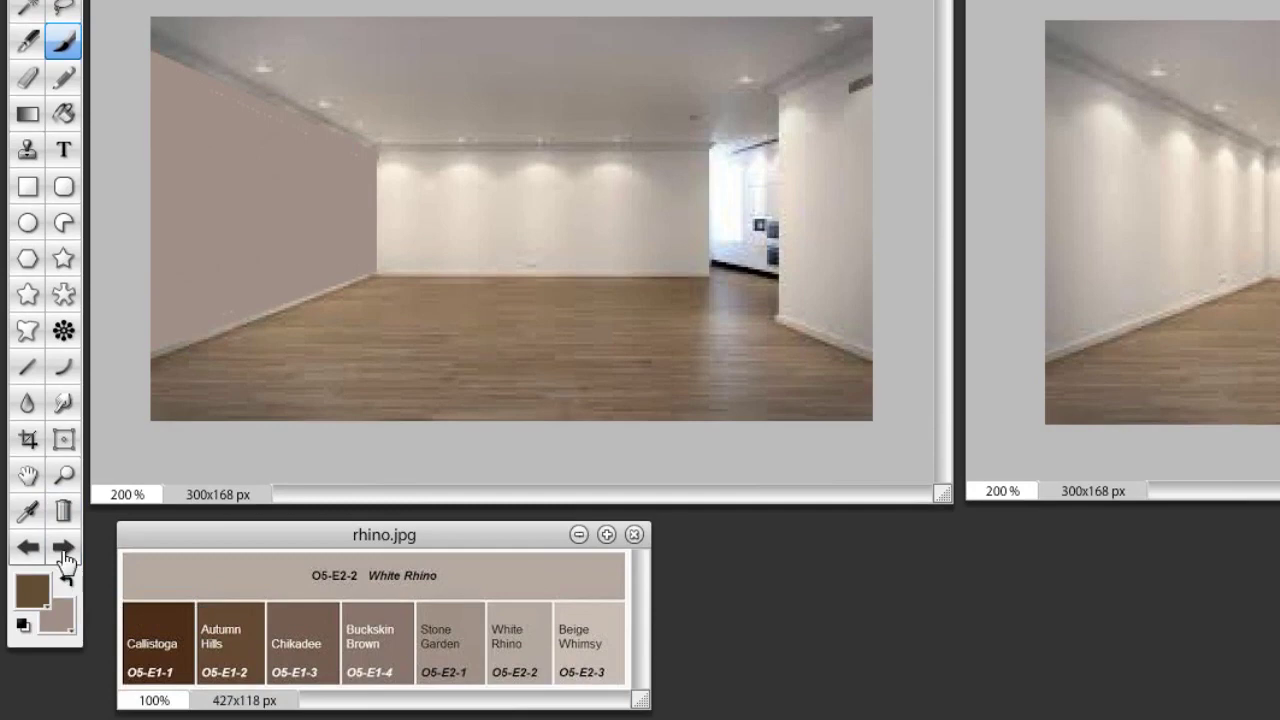
pyautogui.click(27, 366)
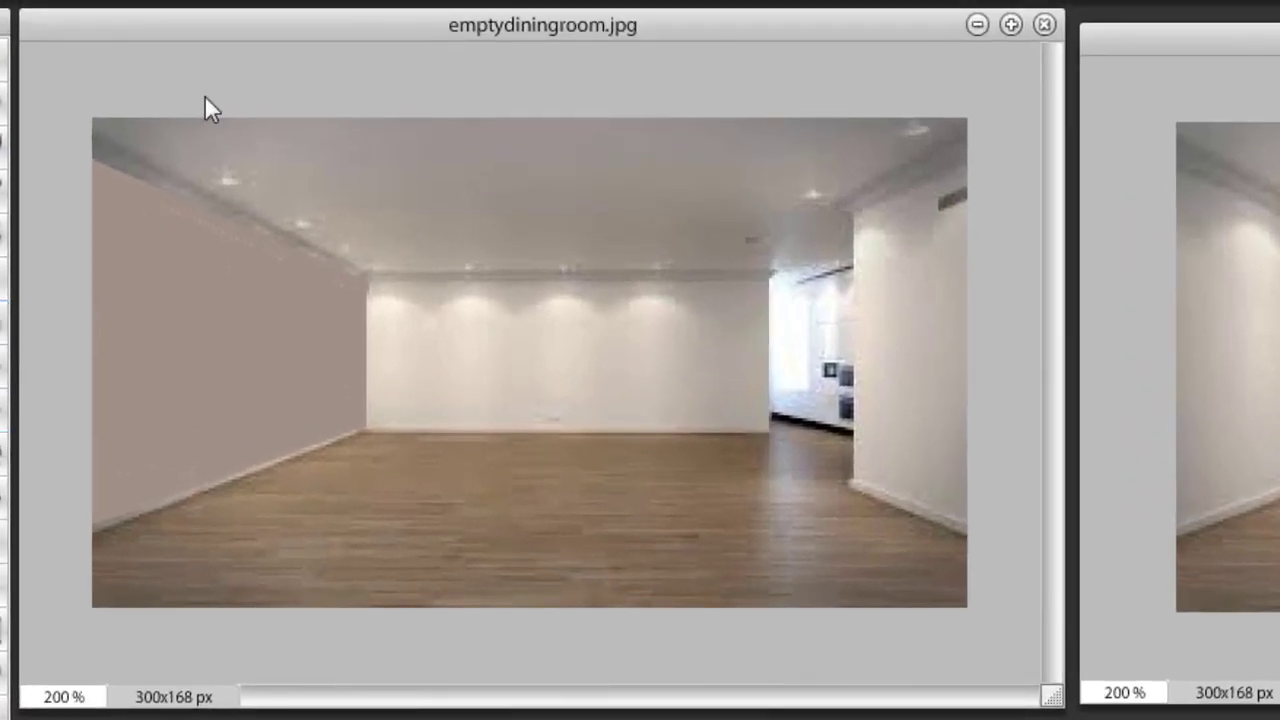
# Trace dark brown lines along the back wall's top, sides and baseboard
pyautogui.moveTo(368, 278)
pyautogui.mouseDown()
pyautogui.moveTo(770, 281)
pyautogui.moveTo(766, 421)
pyautogui.moveTo(371, 424)
pyautogui.moveTo(367, 282)
pyautogui.mouseUp()
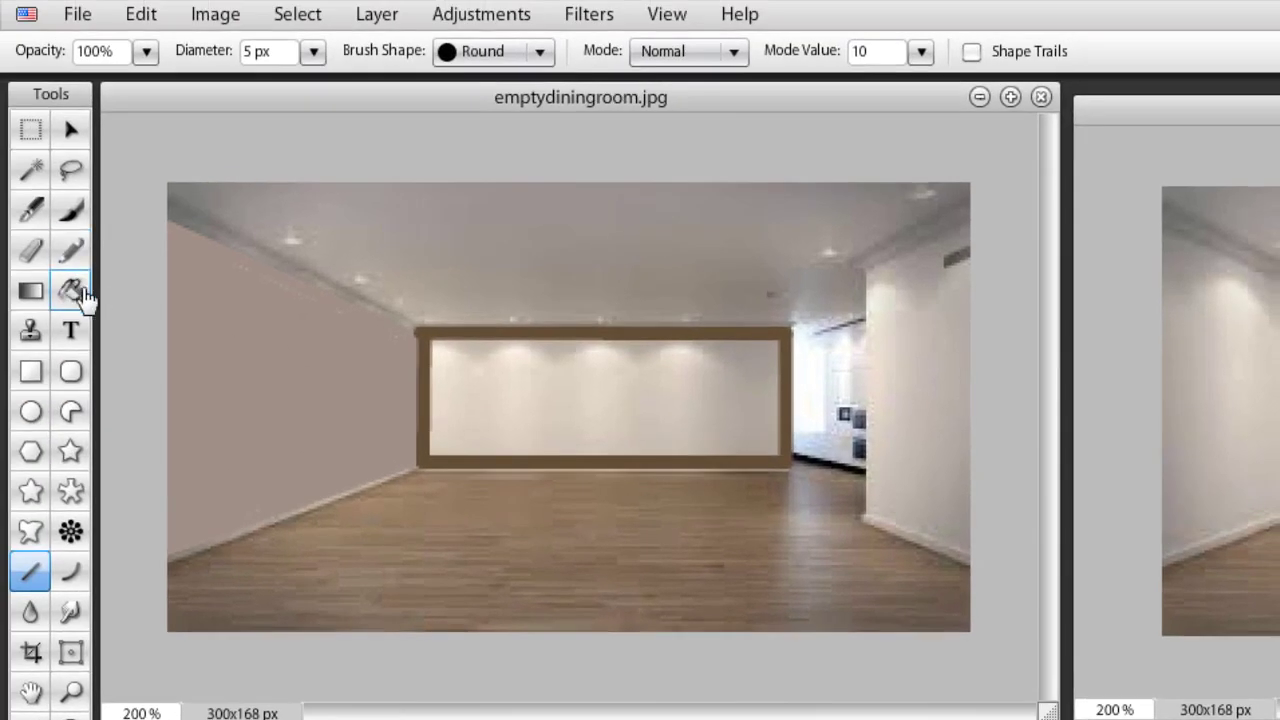
# Flood-fill the back wall dark brown, including its edge slivers, light glow and top patches
pyautogui.click(15, 253)
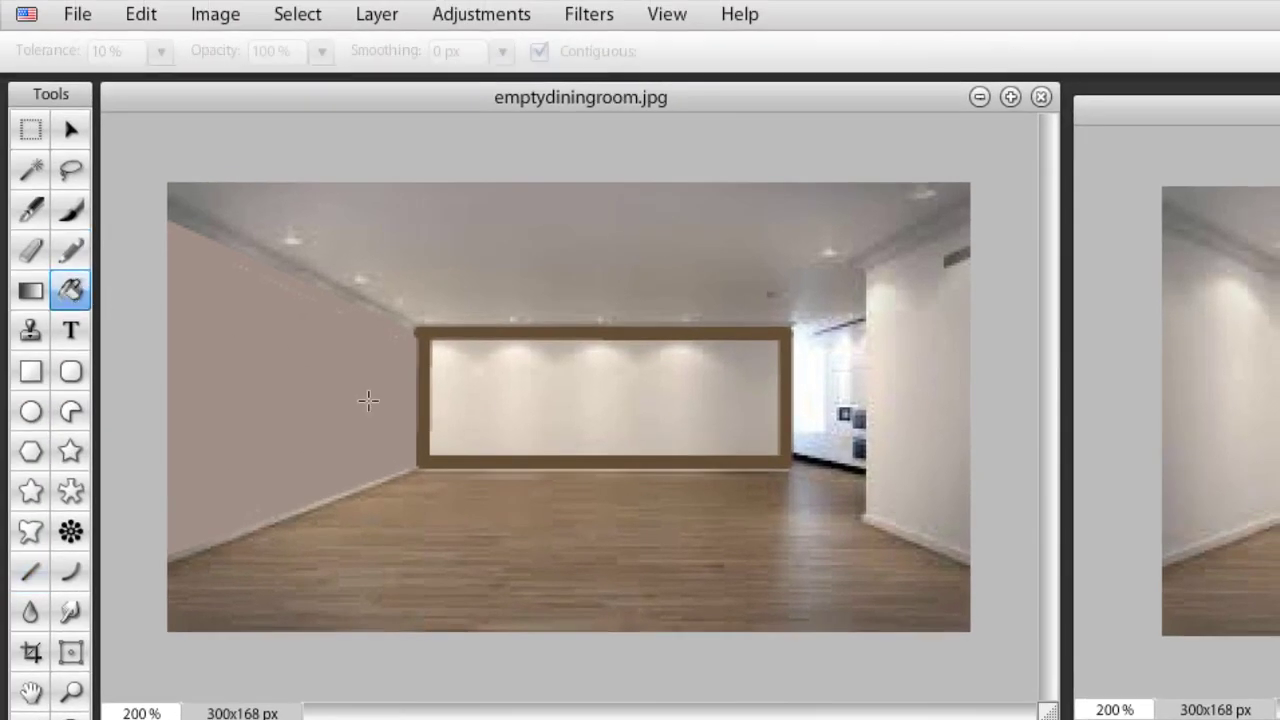
pyautogui.click(559, 402)
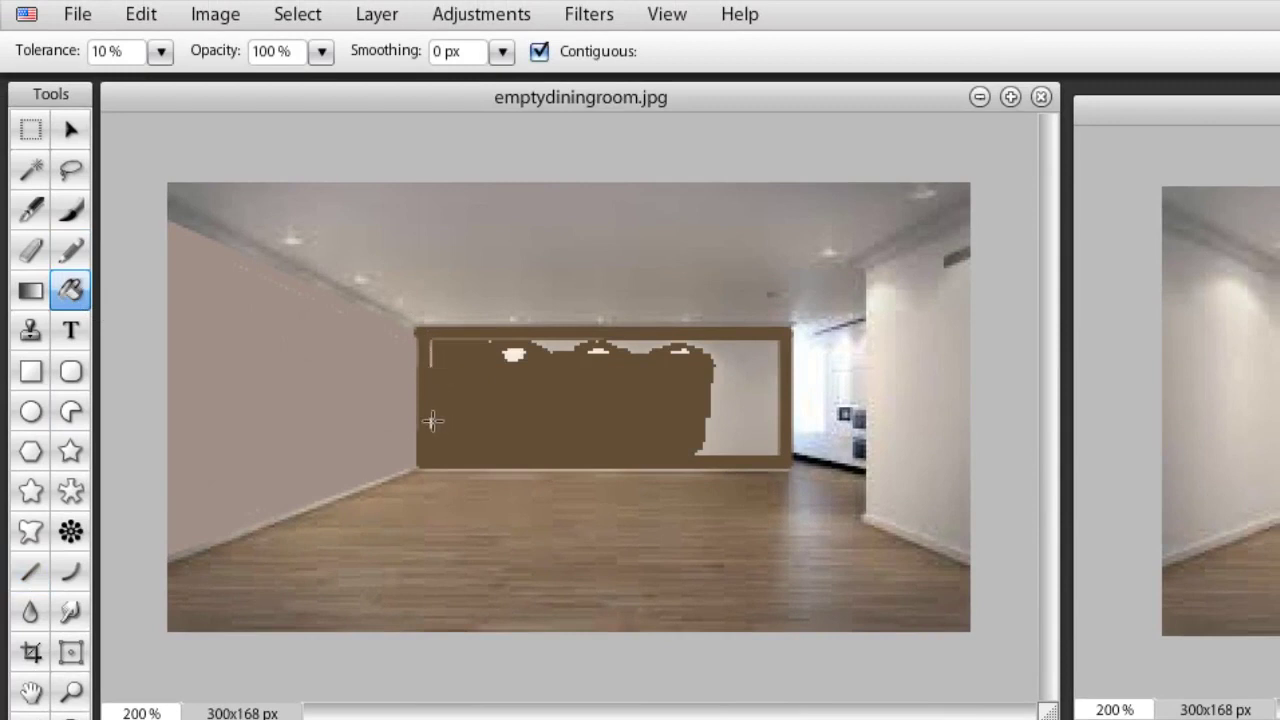
pyautogui.click(430, 358)
pyautogui.click(431, 425)
pyautogui.click(515, 355)
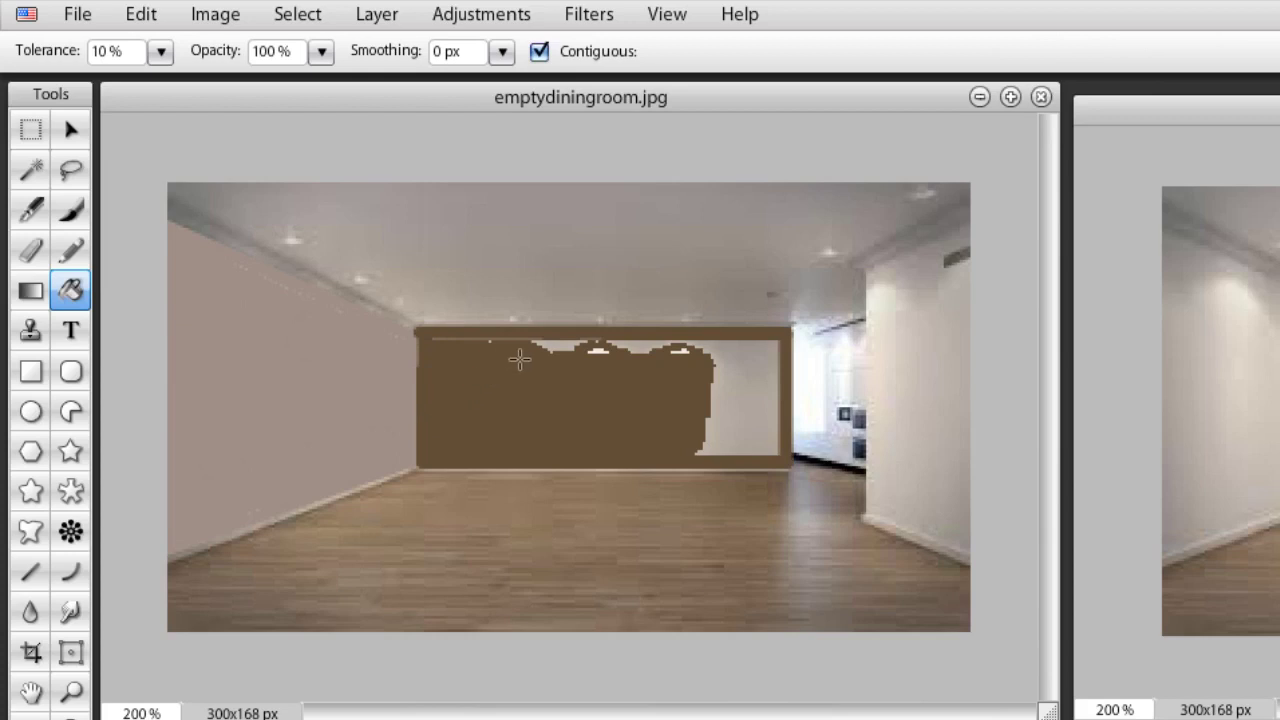
pyautogui.click(561, 350)
pyautogui.click(636, 349)
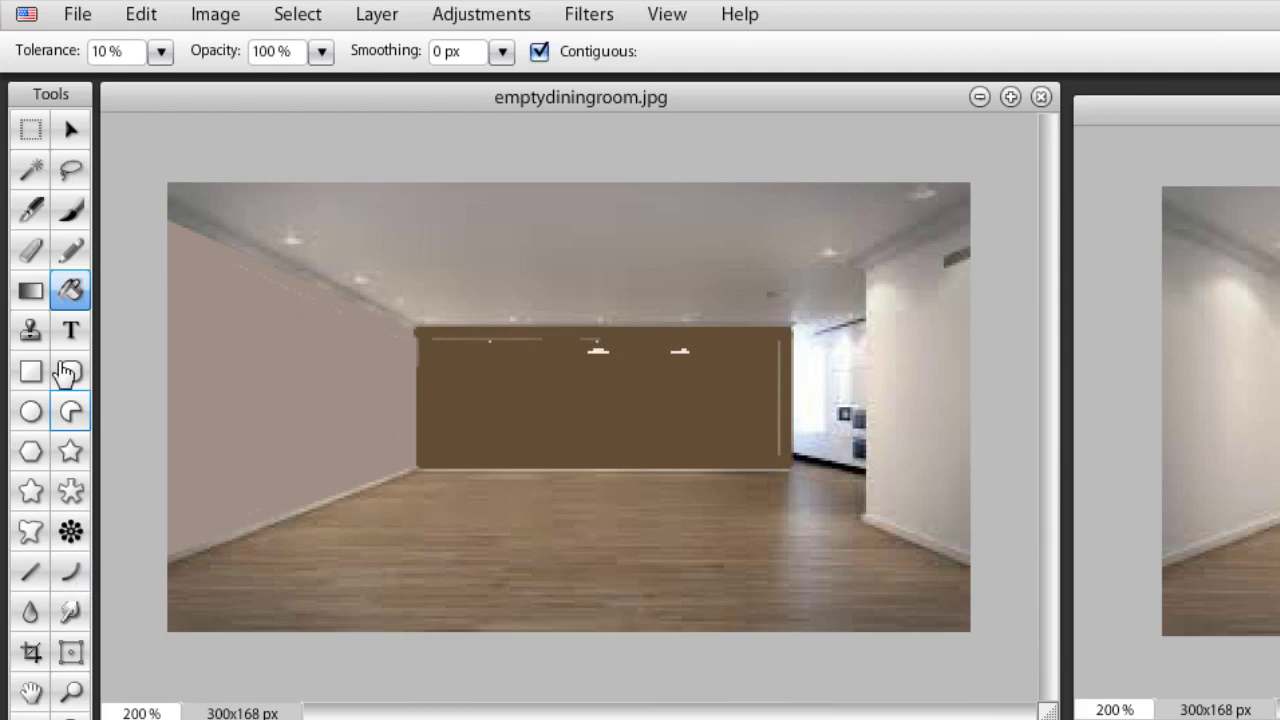
# Brush over the white line along the wall's top and the remaining small white marks
pyautogui.click(70, 210)
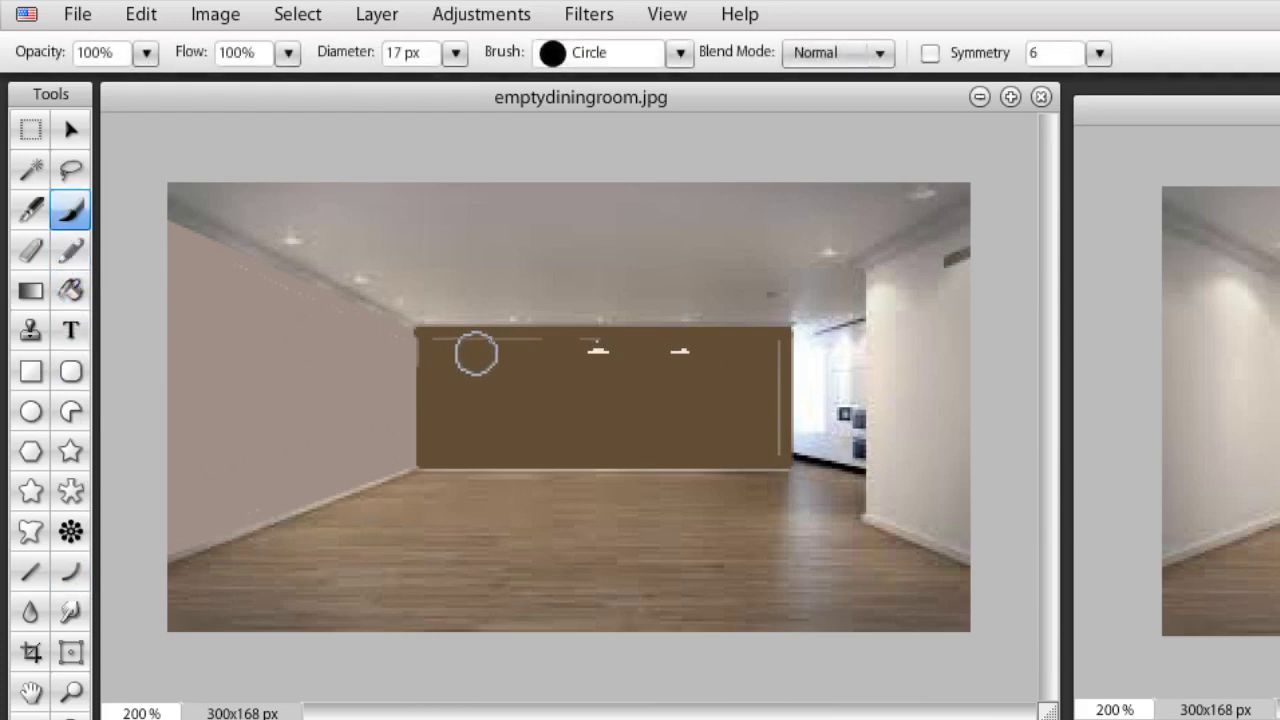
pyautogui.moveTo(499, 358)
pyautogui.mouseDown()
pyautogui.moveTo(550, 357)
pyautogui.moveTo(453, 358)
pyautogui.mouseUp()
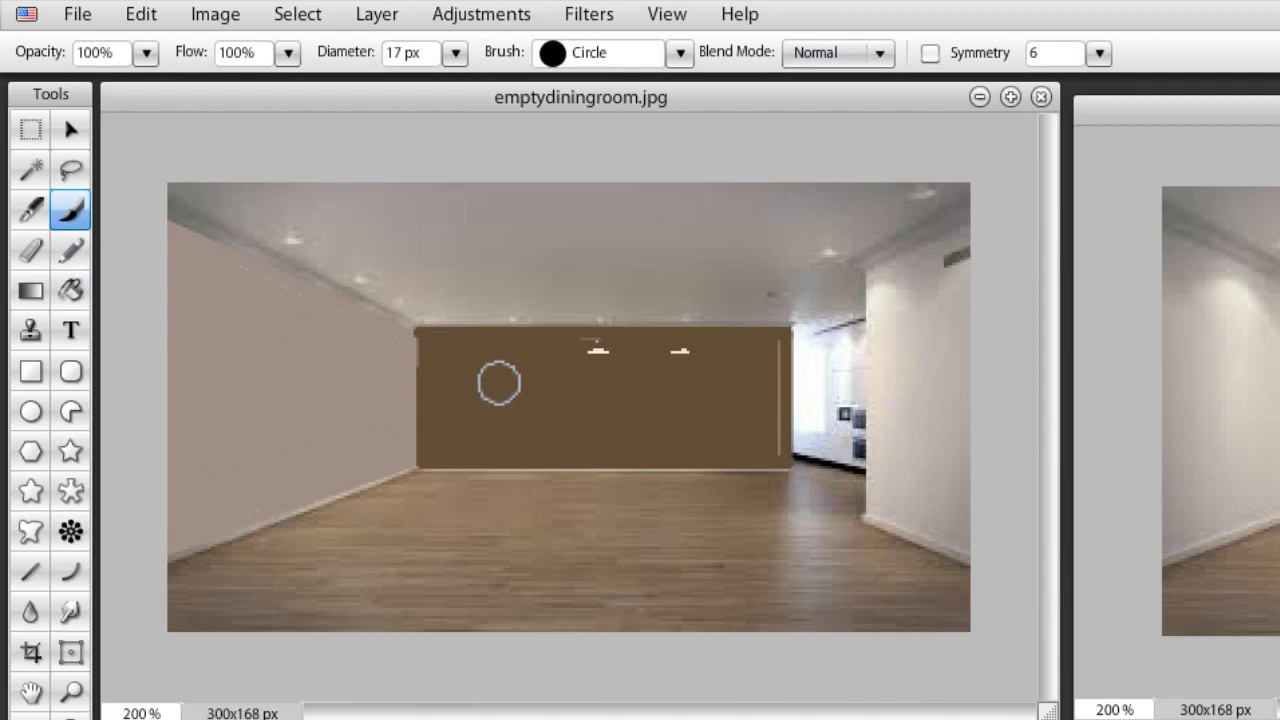
pyautogui.moveTo(574, 364)
pyautogui.mouseDown()
pyautogui.moveTo(753, 375)
pyautogui.moveTo(764, 356)
pyautogui.moveTo(760, 437)
pyautogui.mouseUp()
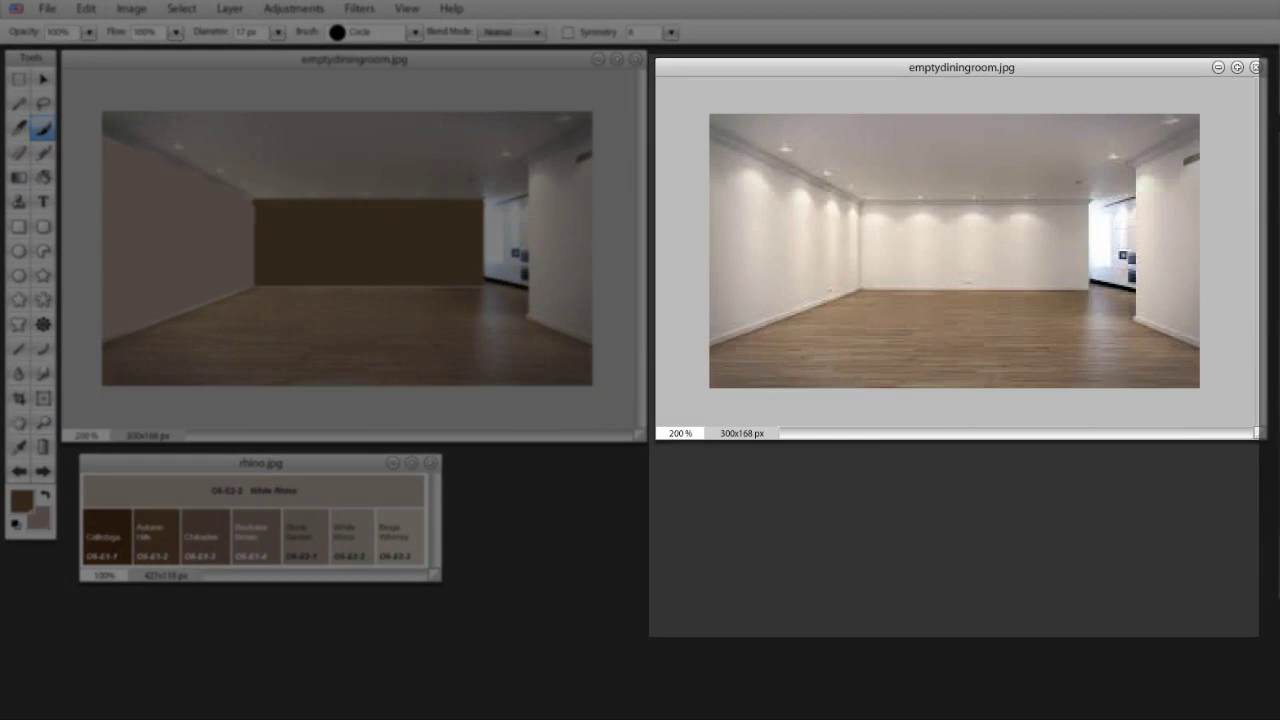
# With the Move tool, position the original white-walled photo beside the repainted one and enlarge it slightly
pyautogui.click(43, 80)
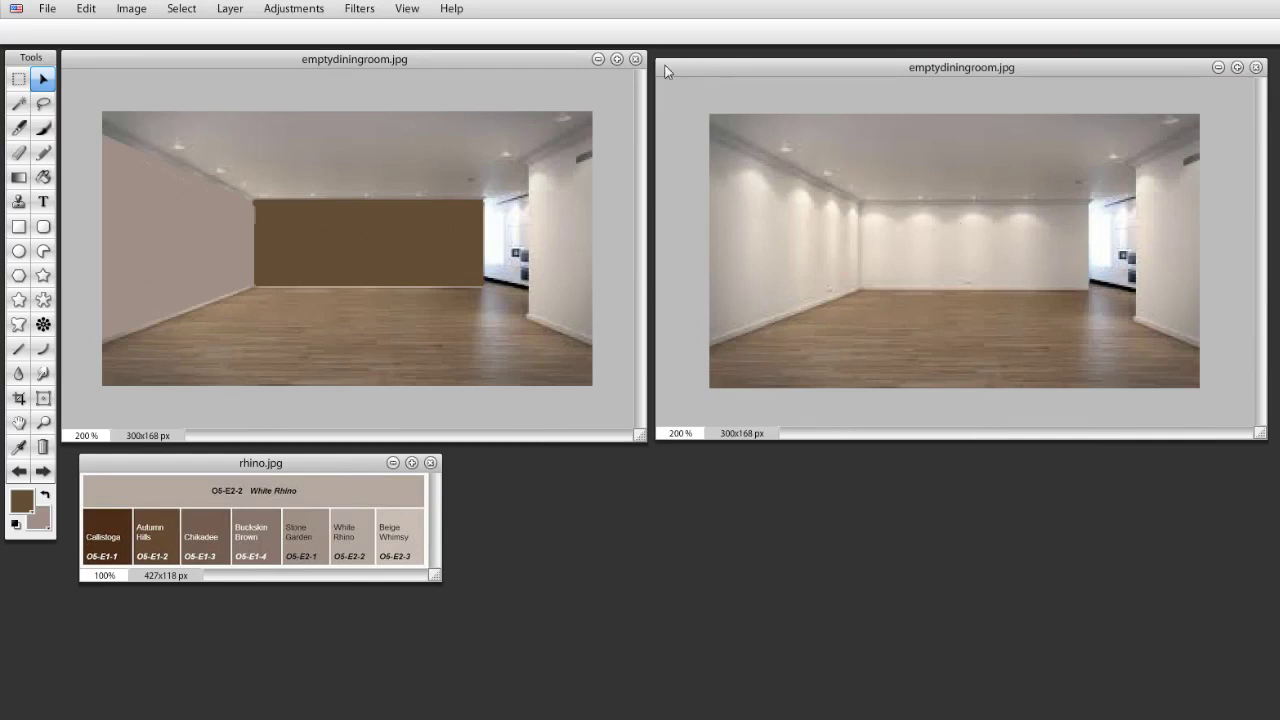
pyautogui.moveTo(664, 66); pyautogui.dragTo(666, 59)
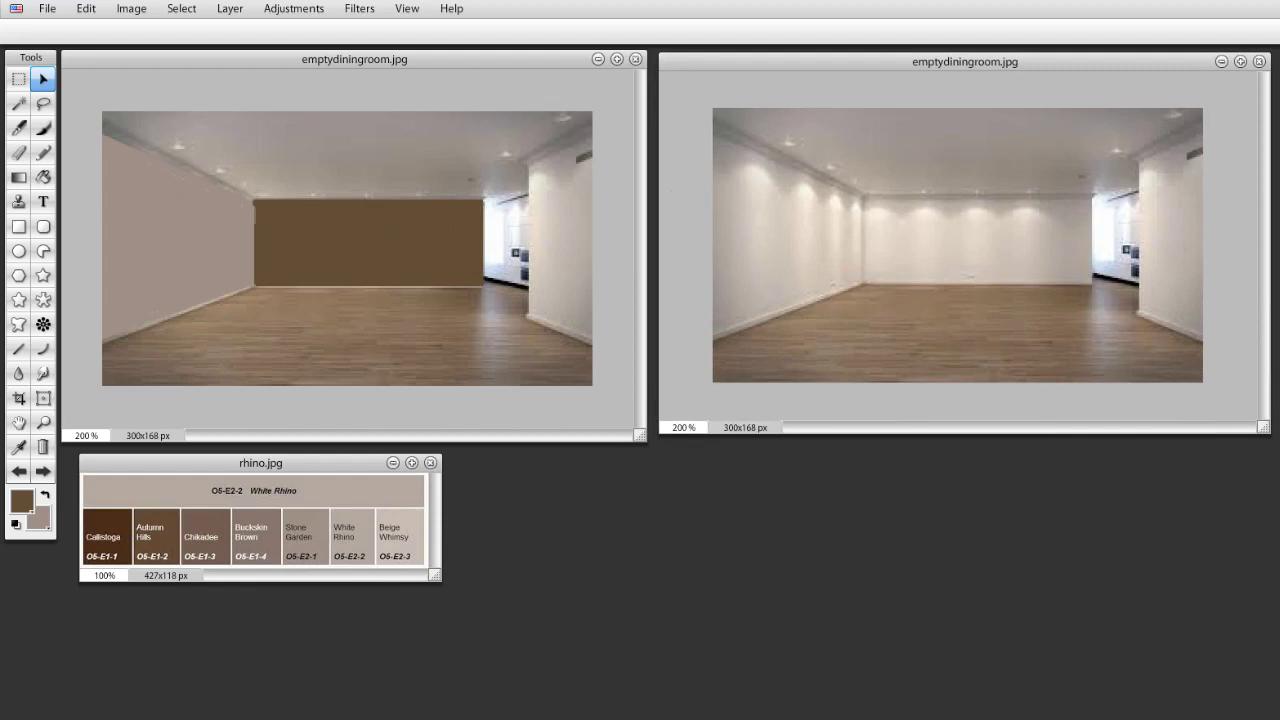
pyautogui.moveTo(1268, 432); pyautogui.dragTo(1272, 446)
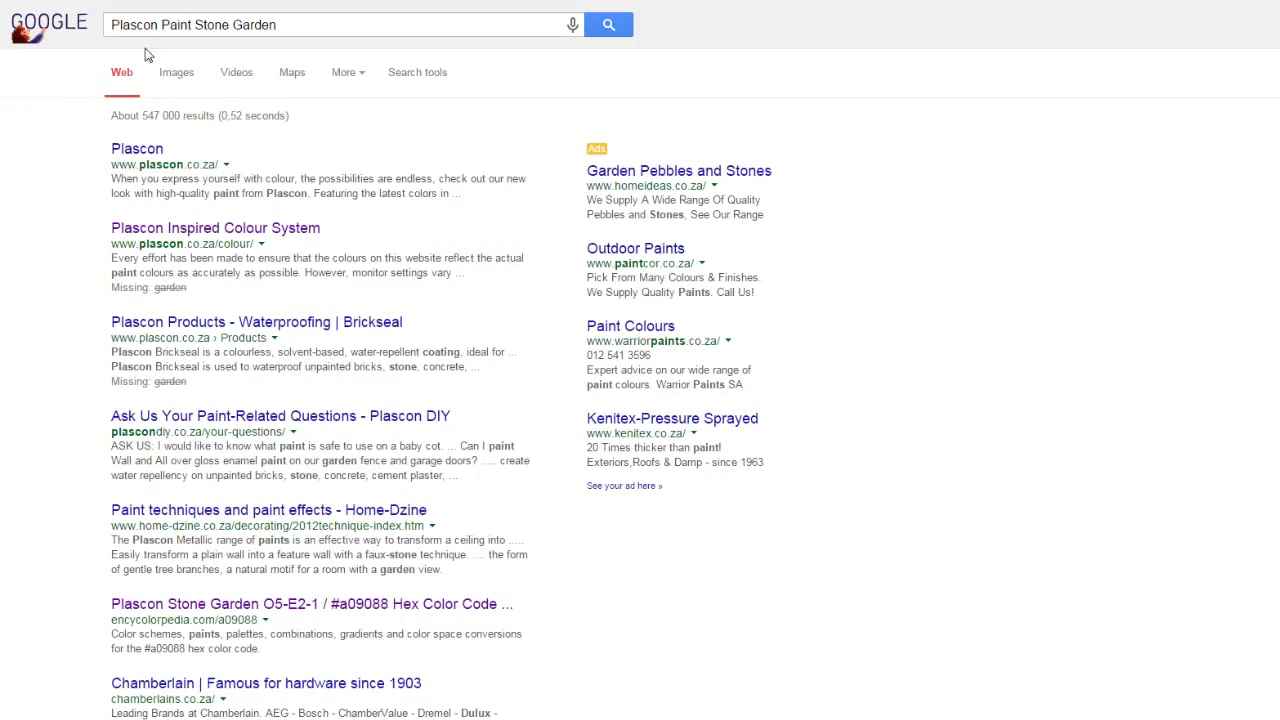
# Search Google Images for 'empty childs bedroom'
pyautogui.click(174, 74)
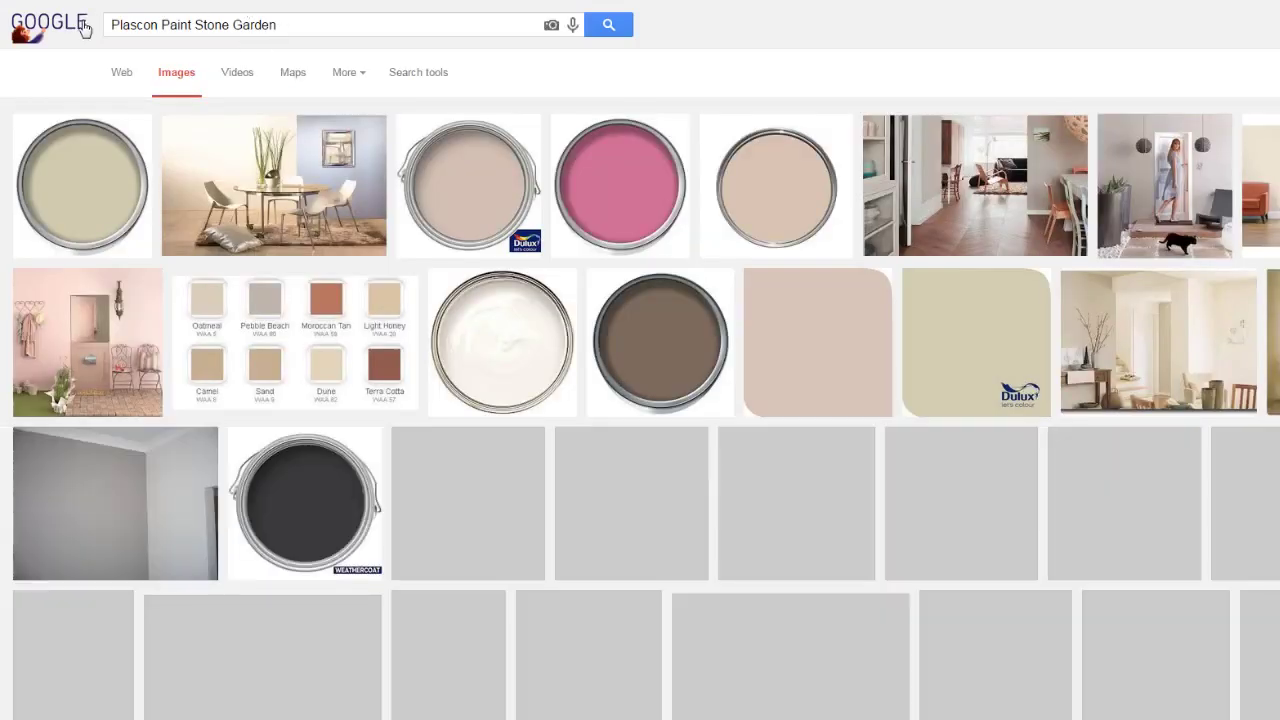
pyautogui.tripleClick(281, 31)
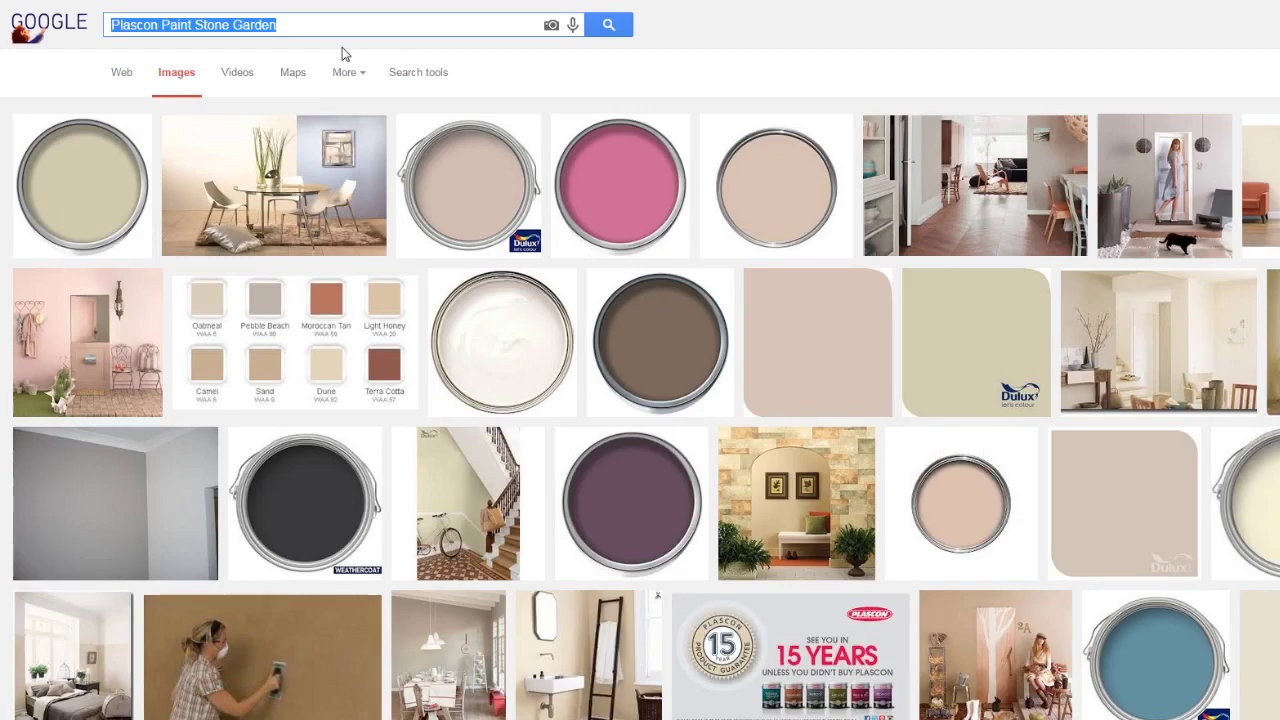
pyautogui.write('emp')
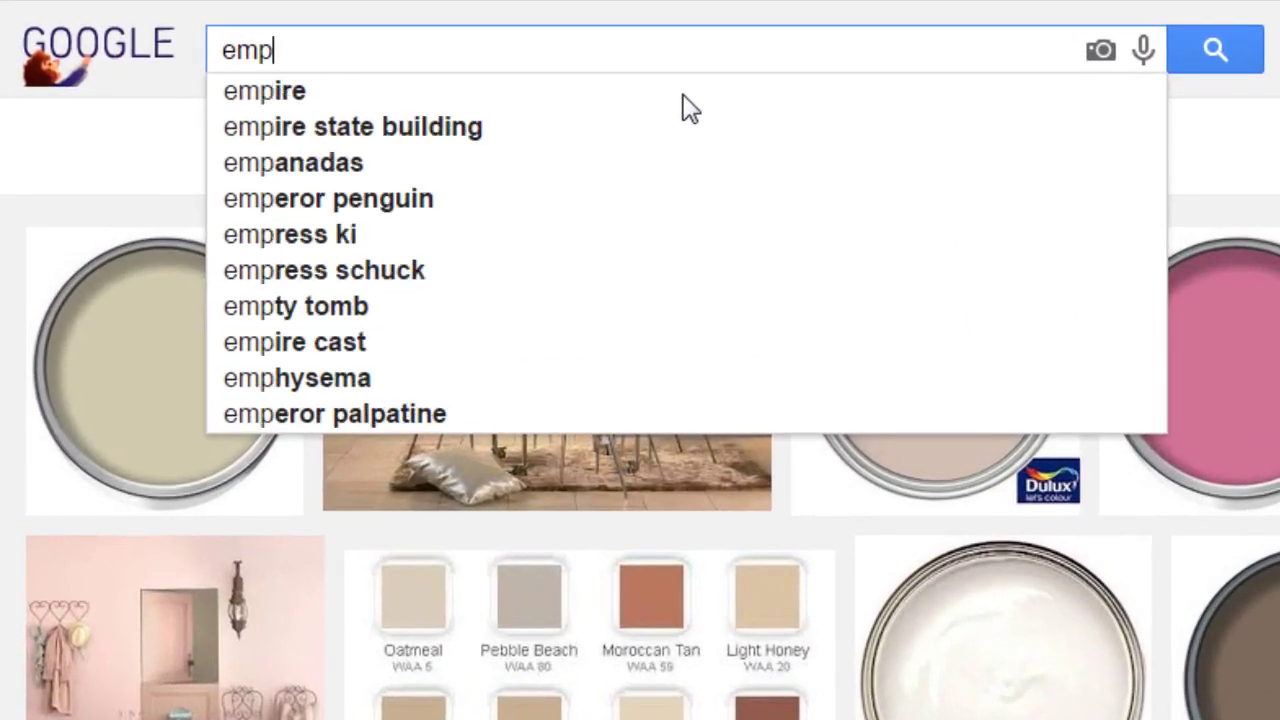
pyautogui.write('ty childs be')
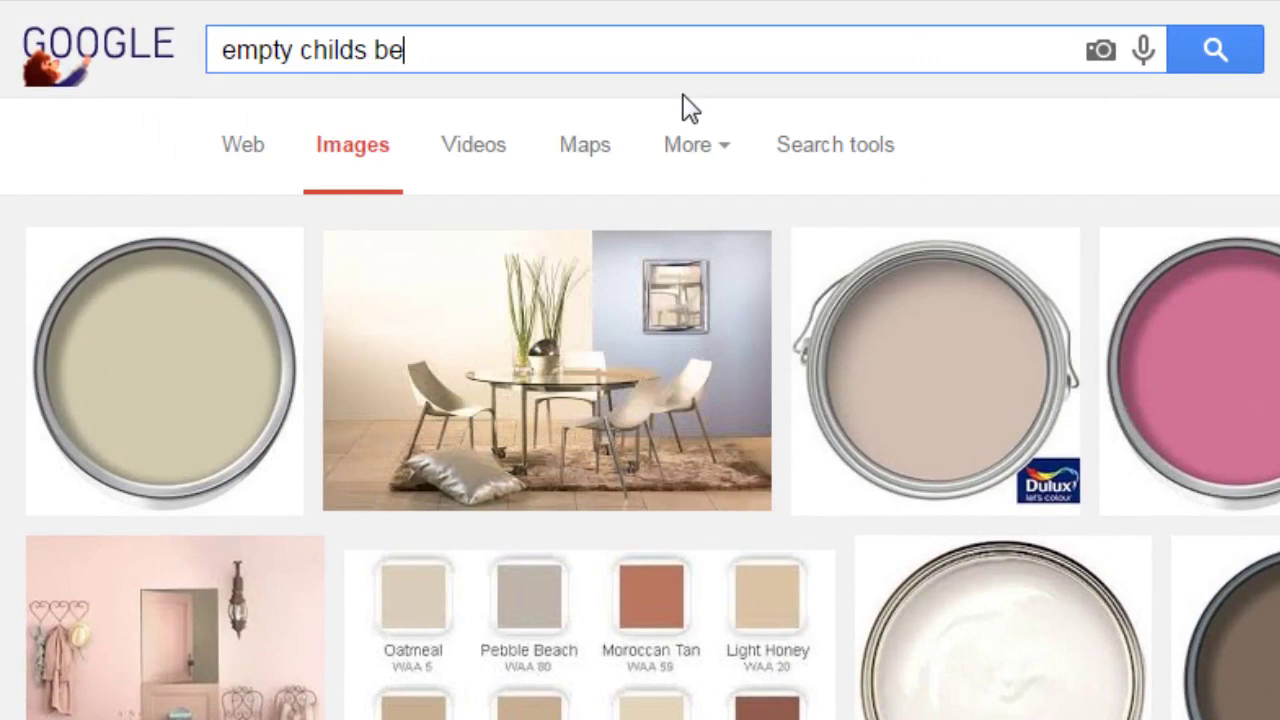
pyautogui.write('droom')
pyautogui.press('Return')
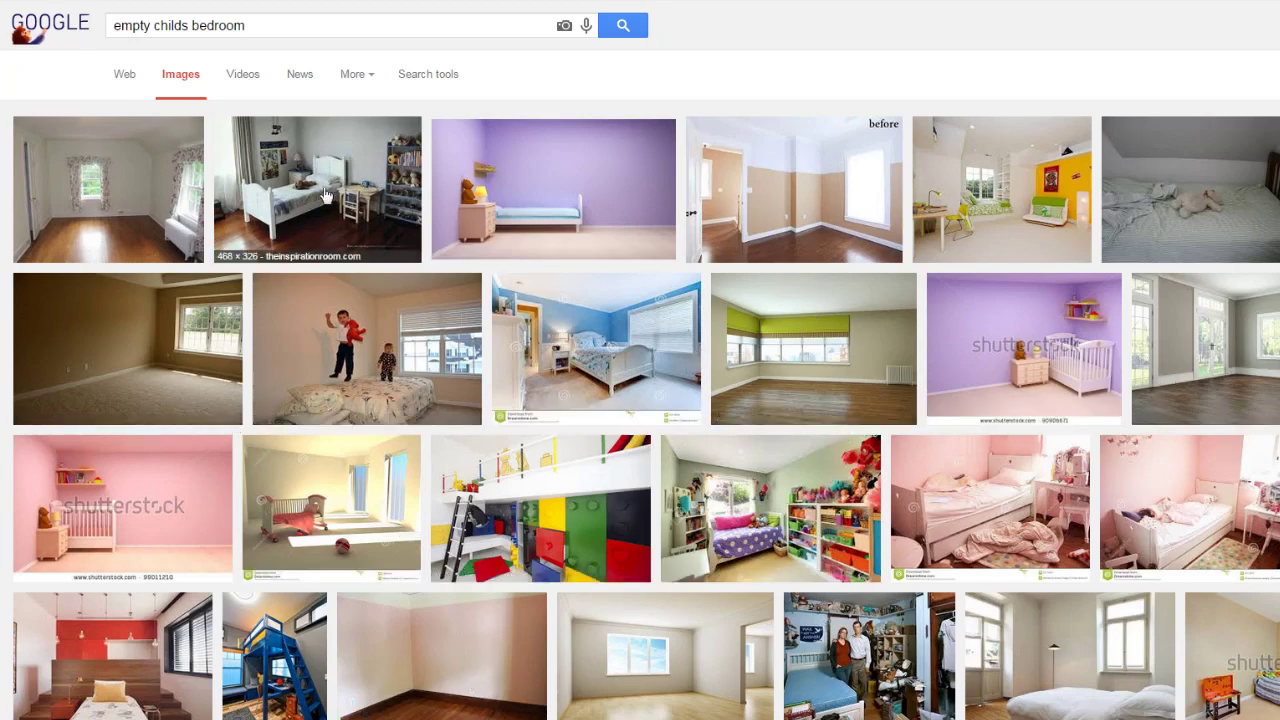
# Scroll down and back up through the empty children's bedroom image results
pyautogui.scroll(-1, 440, 480)
pyautogui.scroll(1, 430, 455)
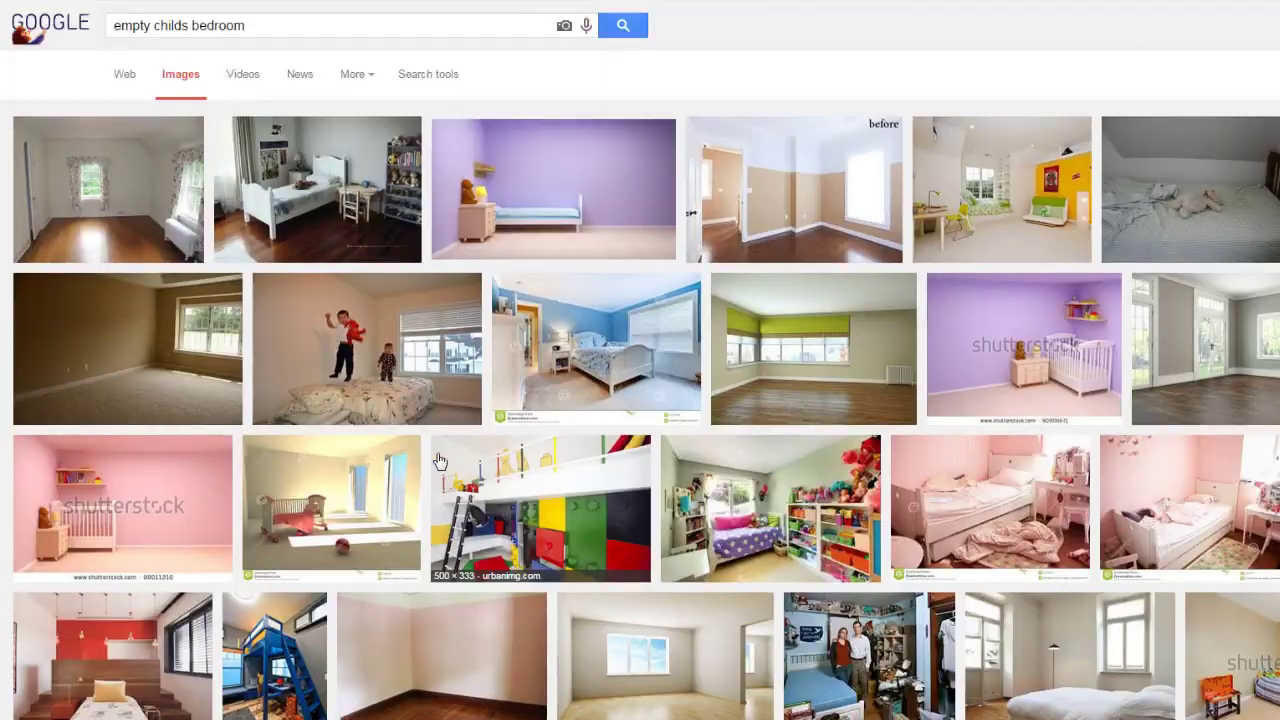